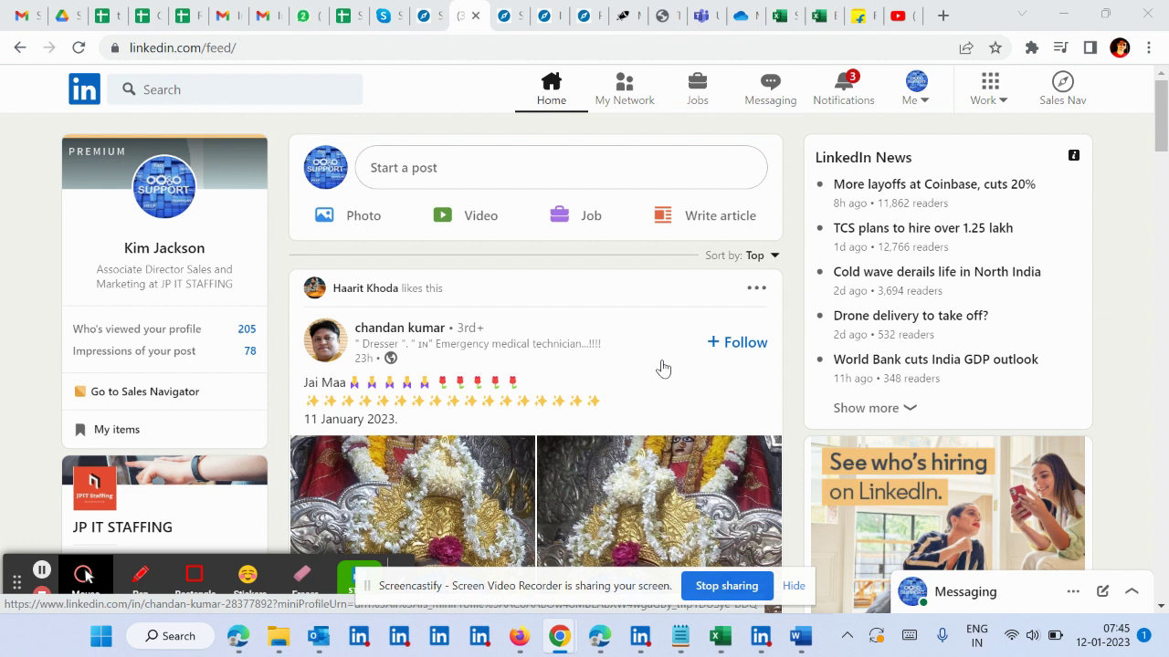
{"action": "left_click", "coordinate": [663, 368]}
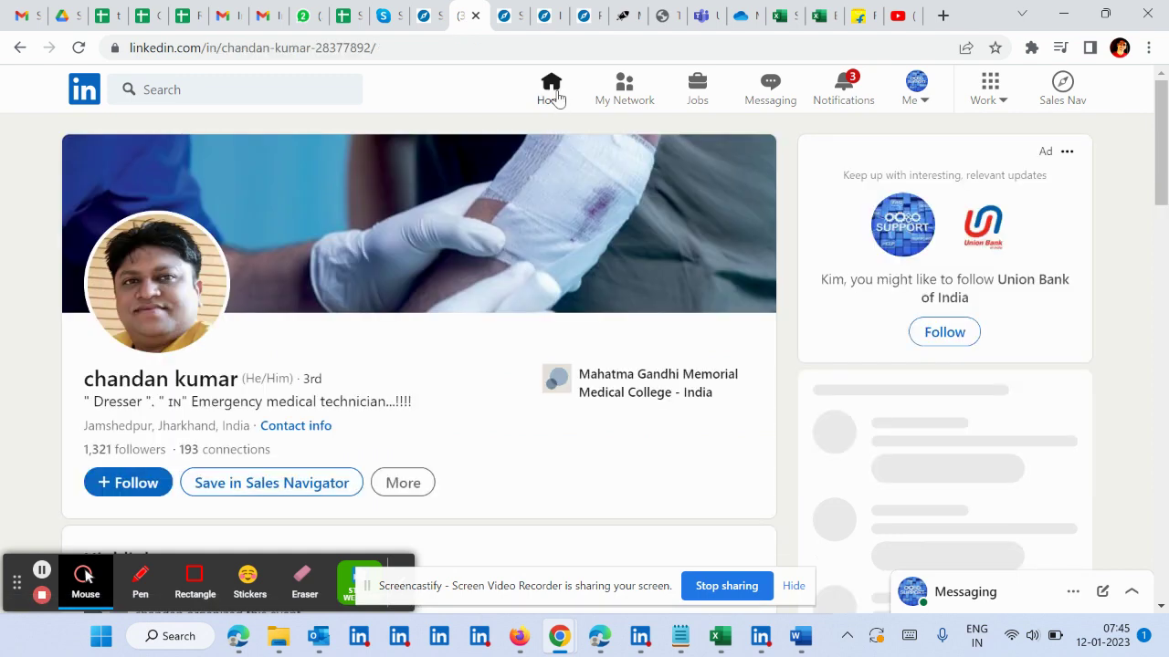
{"action": "left_click", "coordinate": [557, 99]}
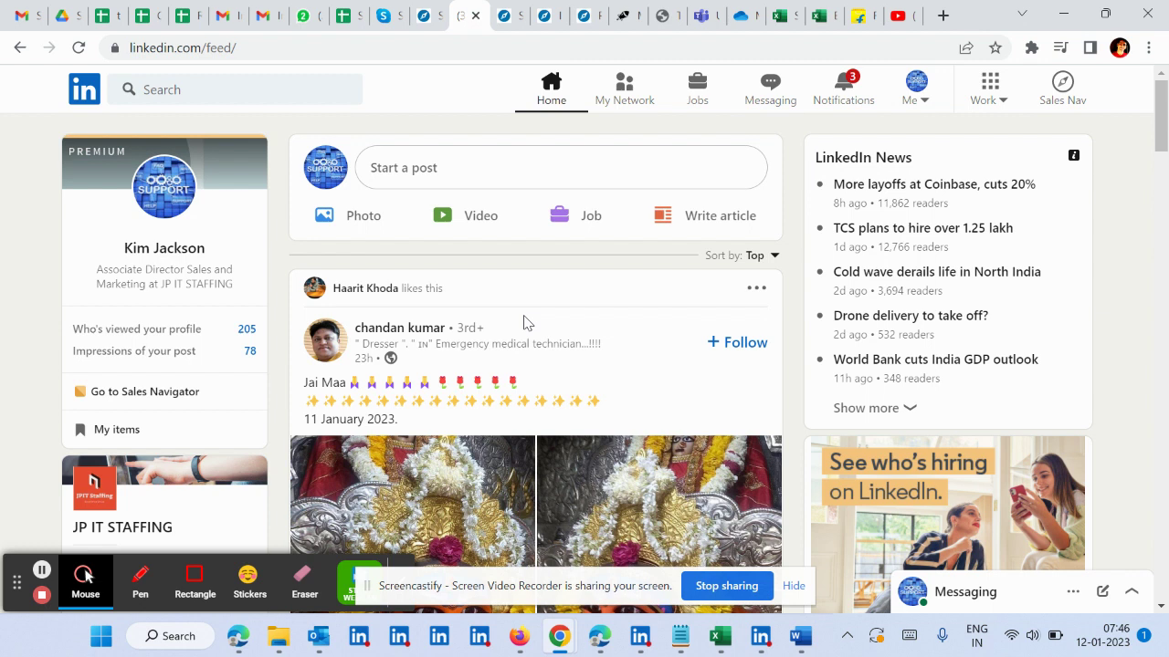
{"action": "left_click", "coordinate": [277, 85]}
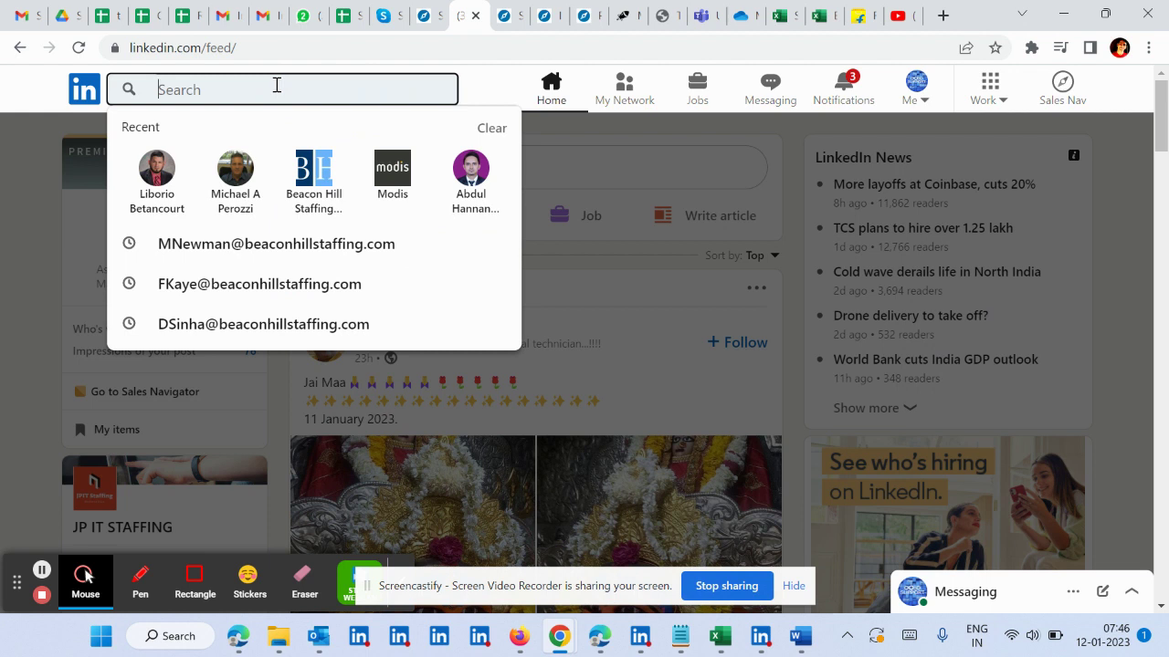
{"action": "type", "text": "@"}
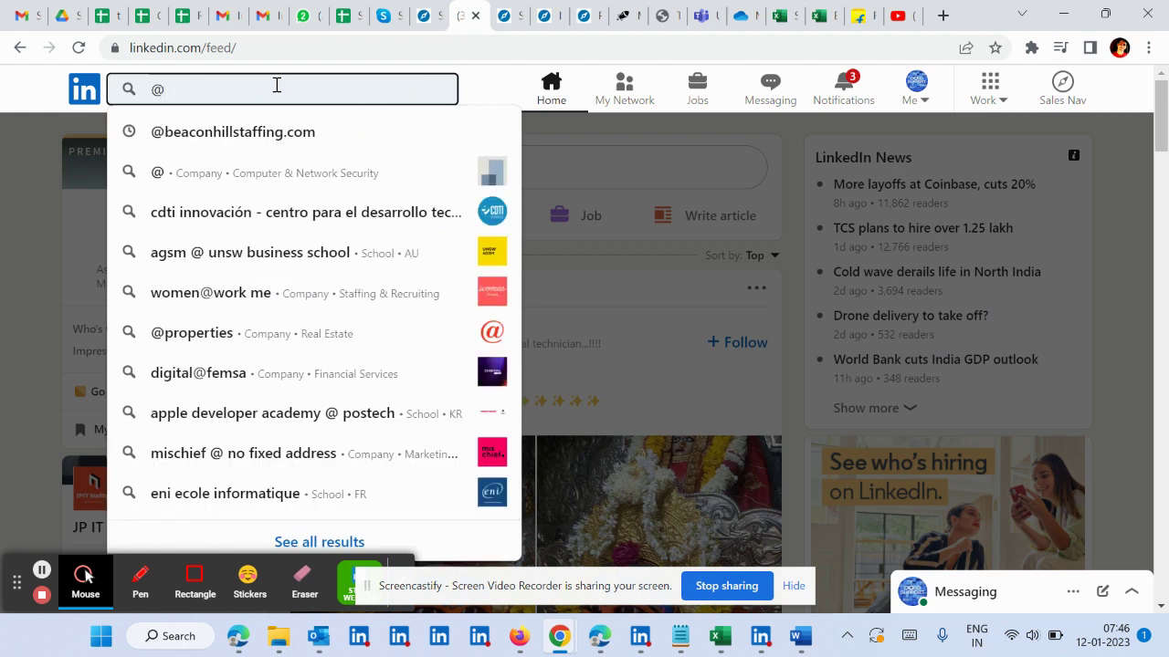
{"action": "key", "text": "Down"}
{"action": "key", "text": "Return"}
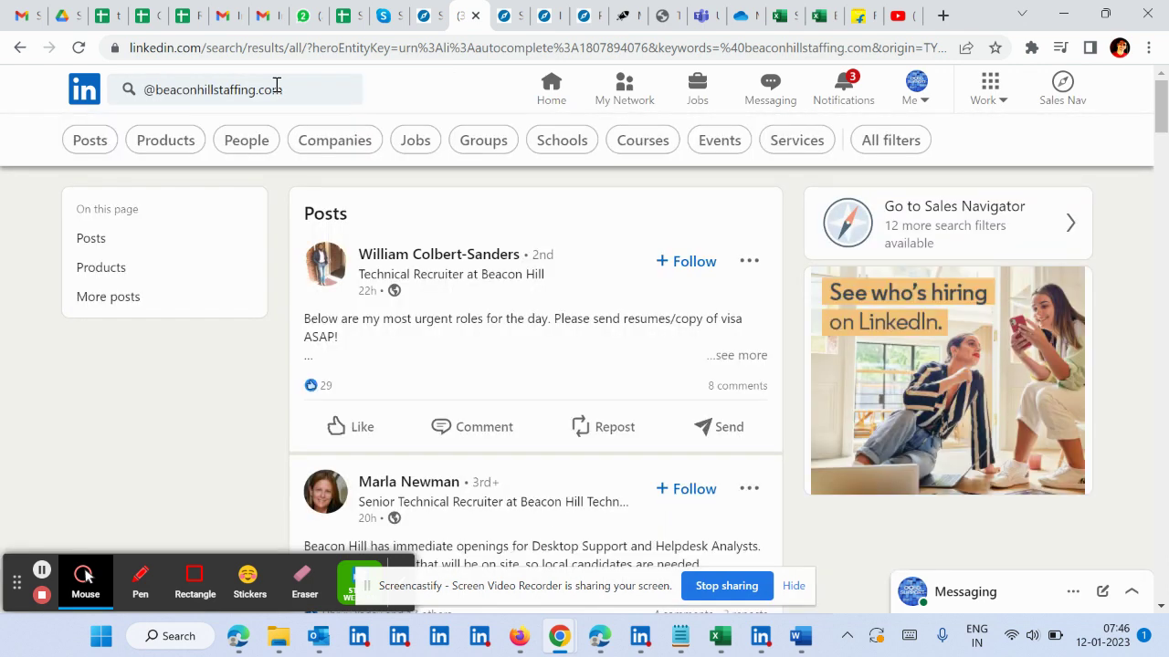
{"action": "left_click", "coordinate": [84, 138]}
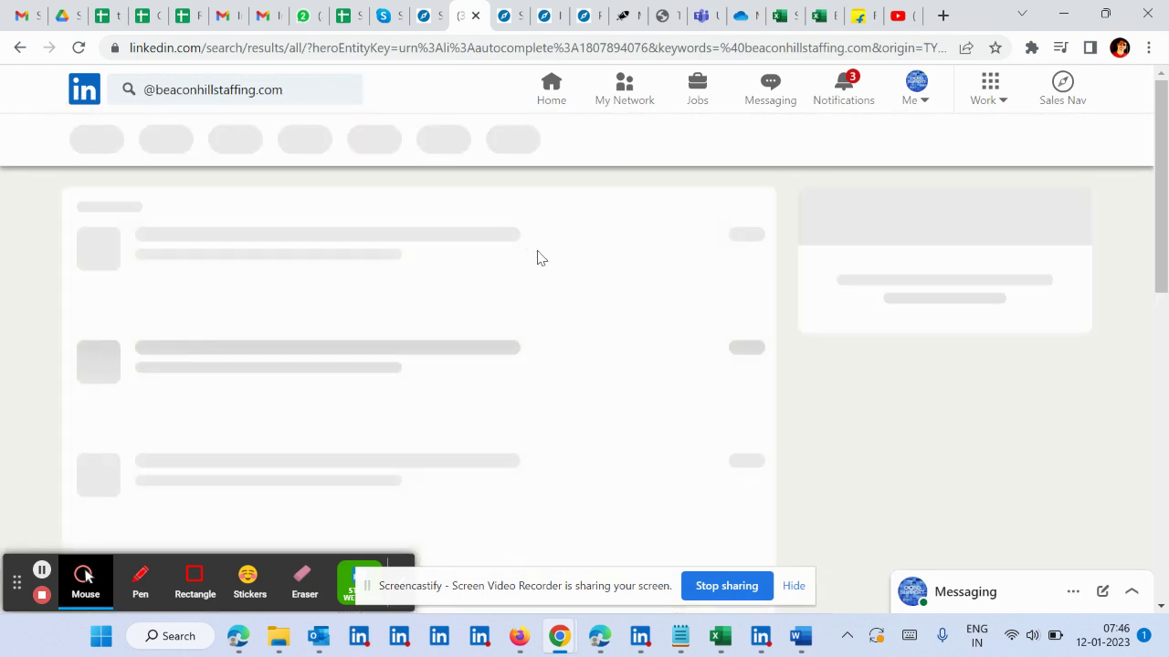
Step: Expand the first post, listing the recruiter's urgent roles, and read through its full text and comments
{"action": "left_click", "coordinate": [515, 335]}
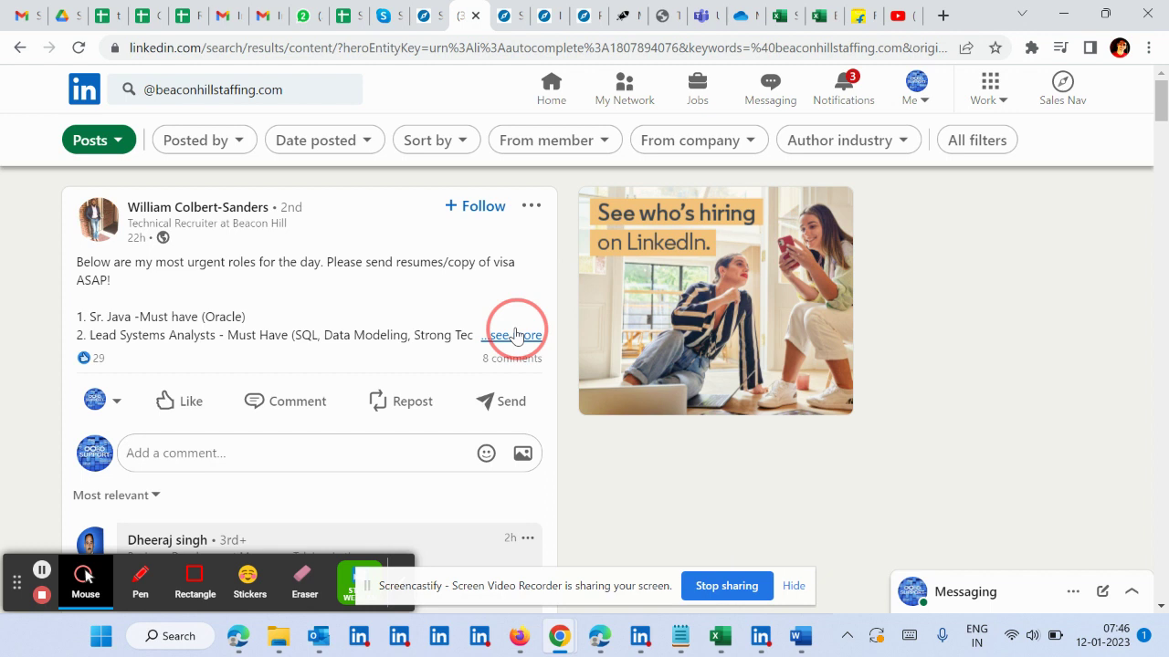
{"action": "scroll", "coordinate": [351, 327], "scroll_direction": "down", "scroll_amount": 3}
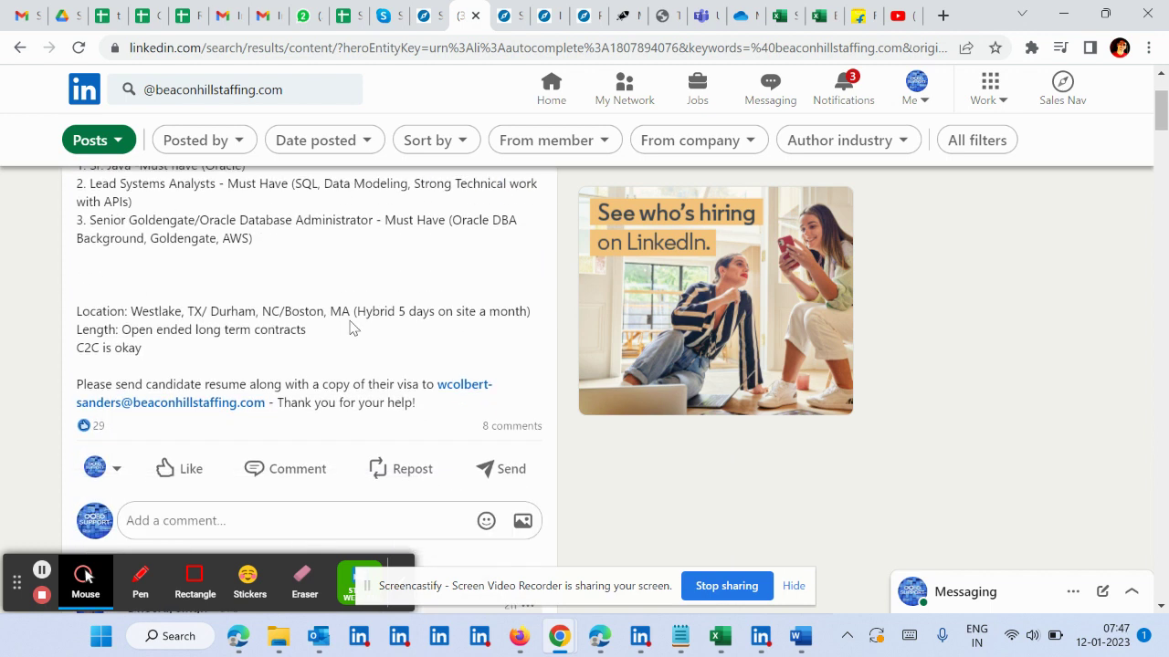
{"action": "scroll", "coordinate": [350, 327], "scroll_direction": "down", "scroll_amount": 5}
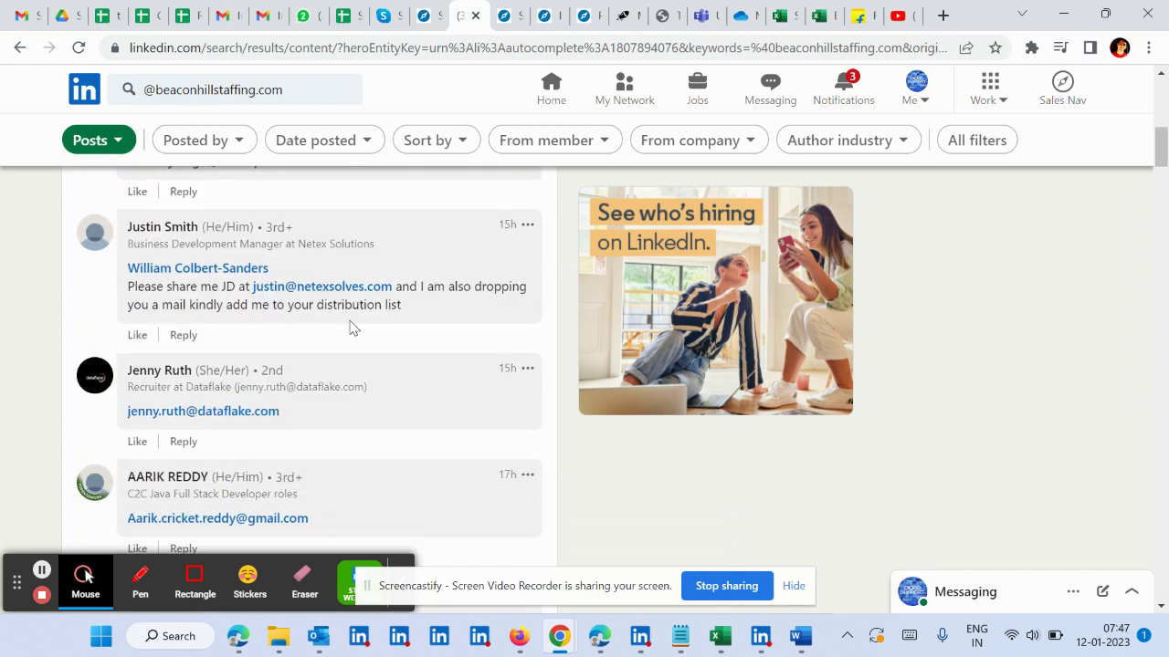
{"action": "scroll", "coordinate": [351, 327], "scroll_direction": "up", "scroll_amount": 1}
{"action": "scroll", "coordinate": [351, 327], "scroll_direction": "down", "scroll_amount": 5}
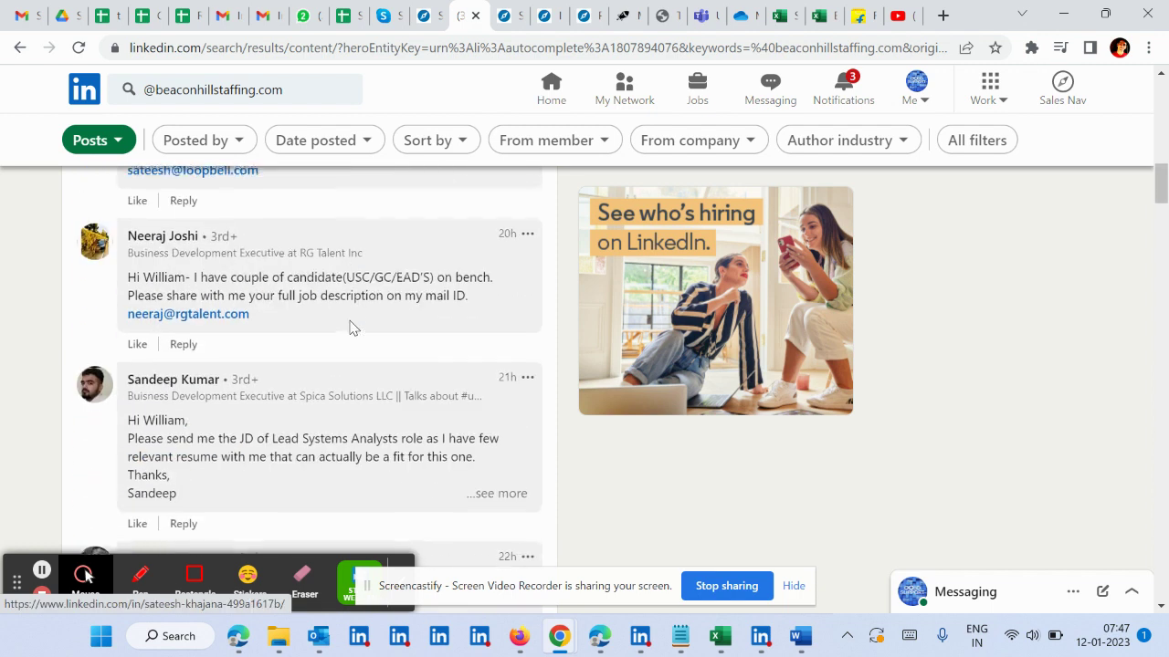
{"action": "scroll", "coordinate": [355, 327], "scroll_direction": "down", "scroll_amount": 6}
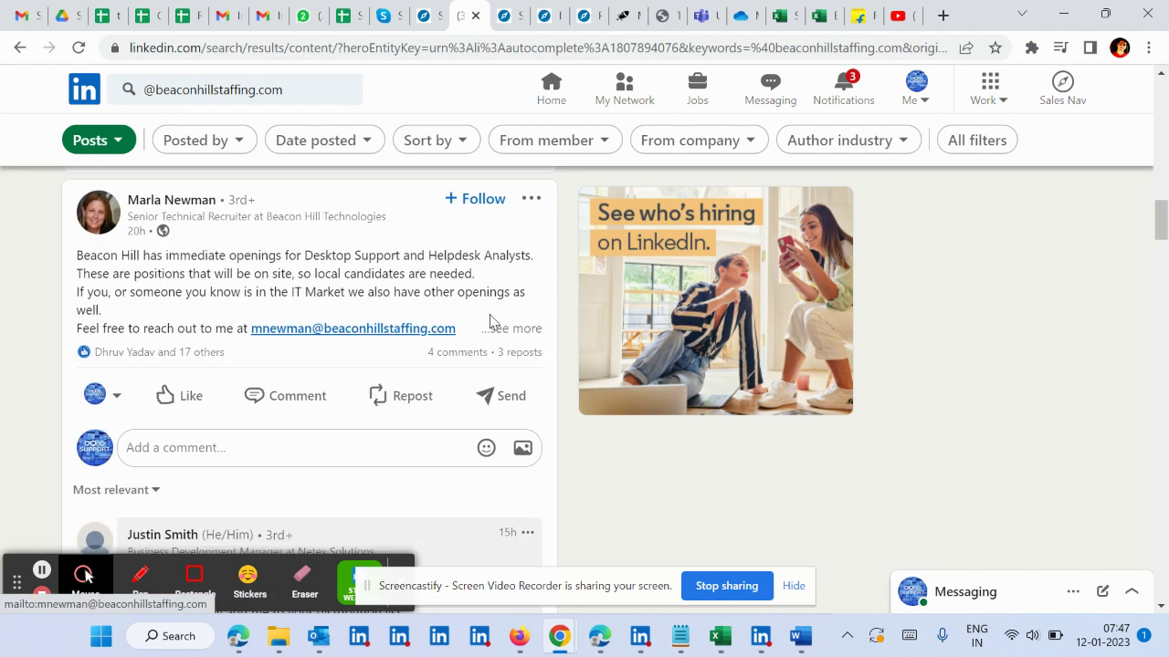
Step: Expand the post about Desktop Support and Helpdesk Analyst openings, then look through the posts that follow it
{"action": "left_click", "coordinate": [527, 329]}
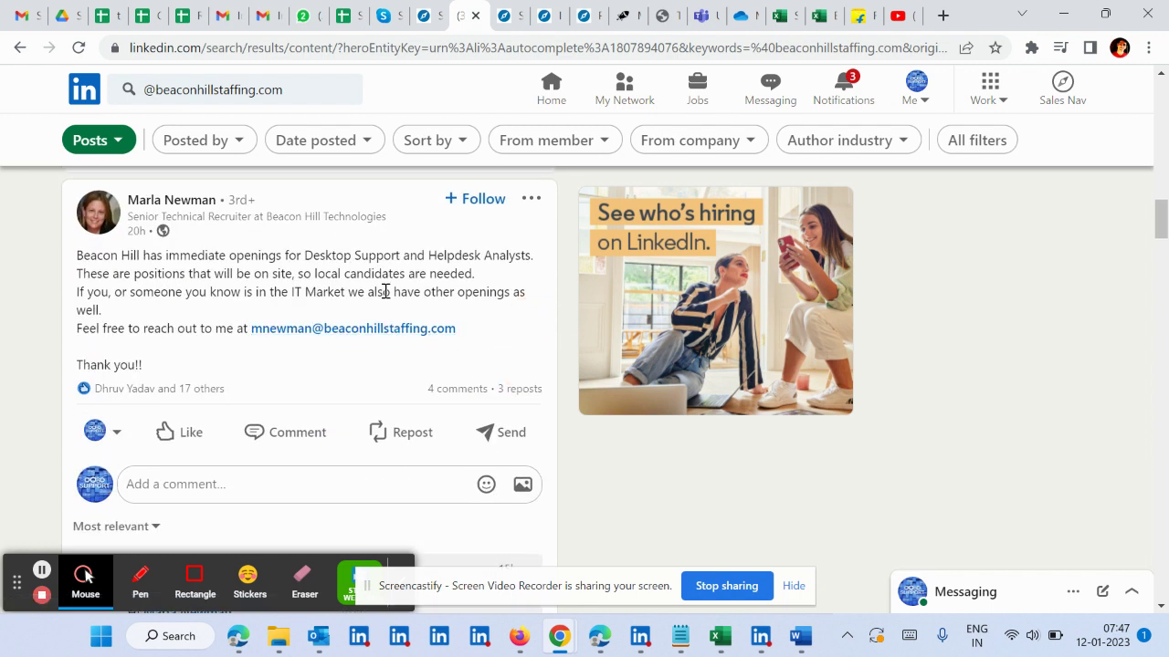
{"action": "scroll", "coordinate": [385, 292], "scroll_direction": "down", "scroll_amount": 4}
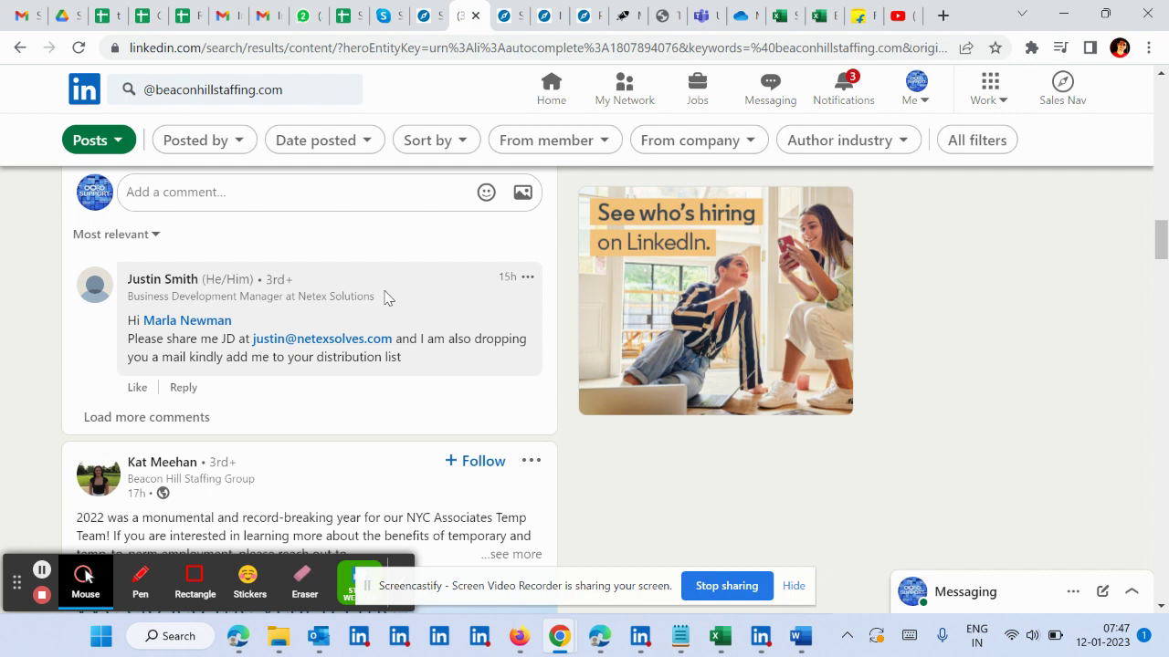
{"action": "scroll", "coordinate": [384, 294], "scroll_direction": "down", "scroll_amount": 3}
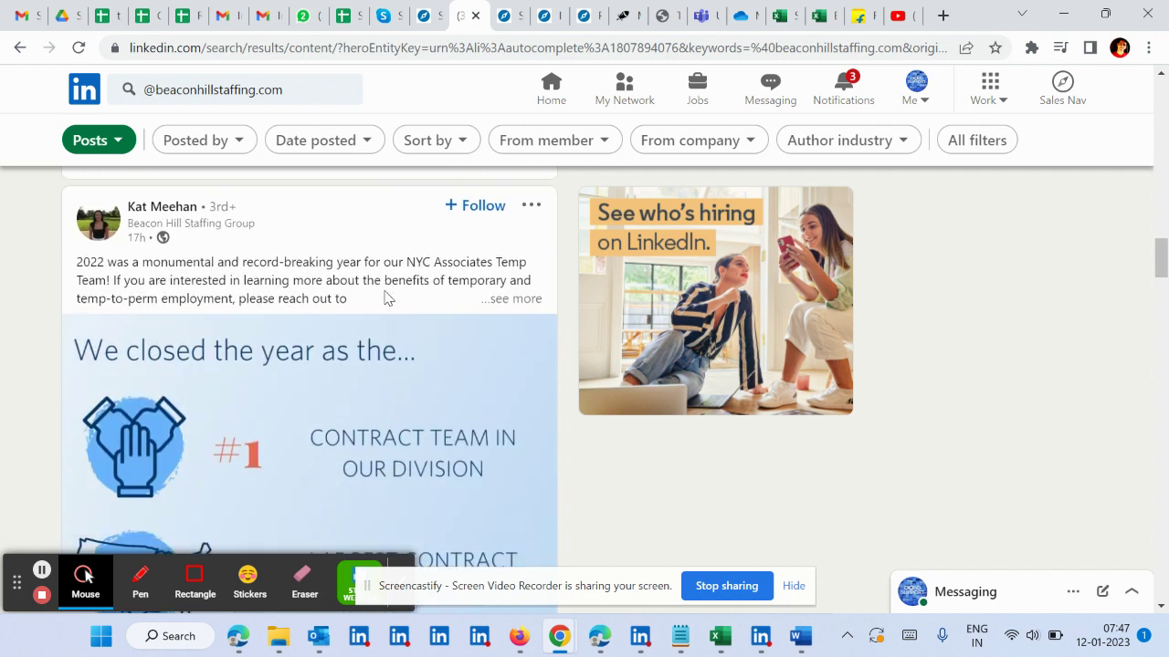
{"action": "scroll", "coordinate": [384, 298], "scroll_direction": "down", "scroll_amount": 7}
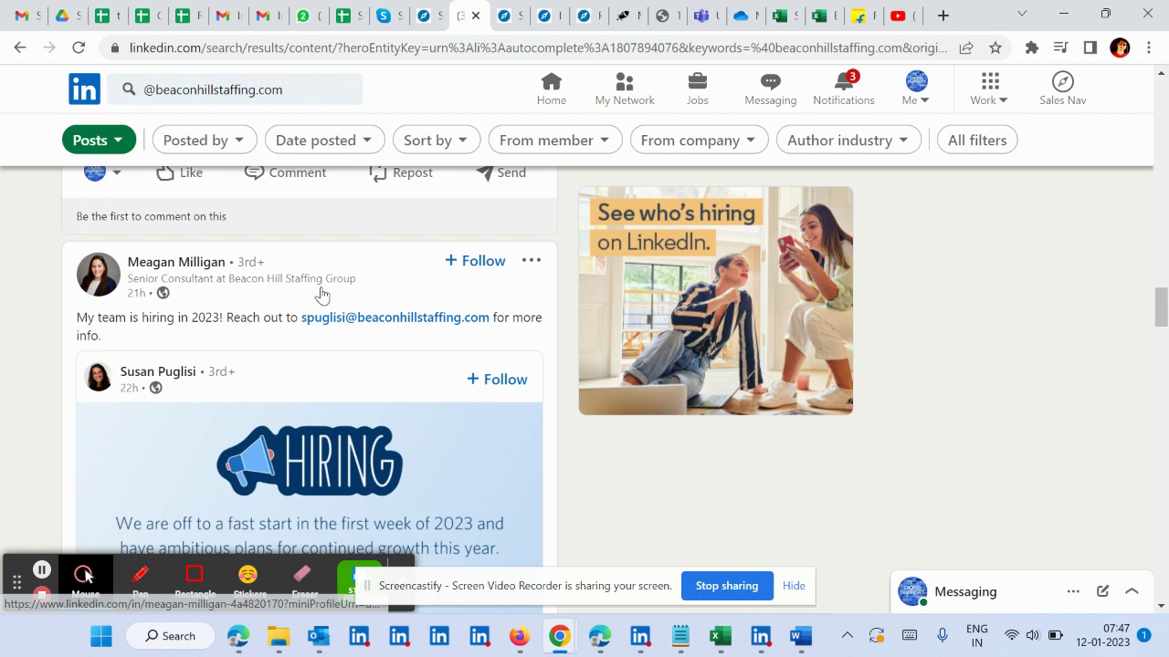
Step: From the profile behind the "My team is hiring in 2023!" post, open the Beacon Hill Staffing Group page and list all its employees
{"action": "left_click", "coordinate": [203, 263]}
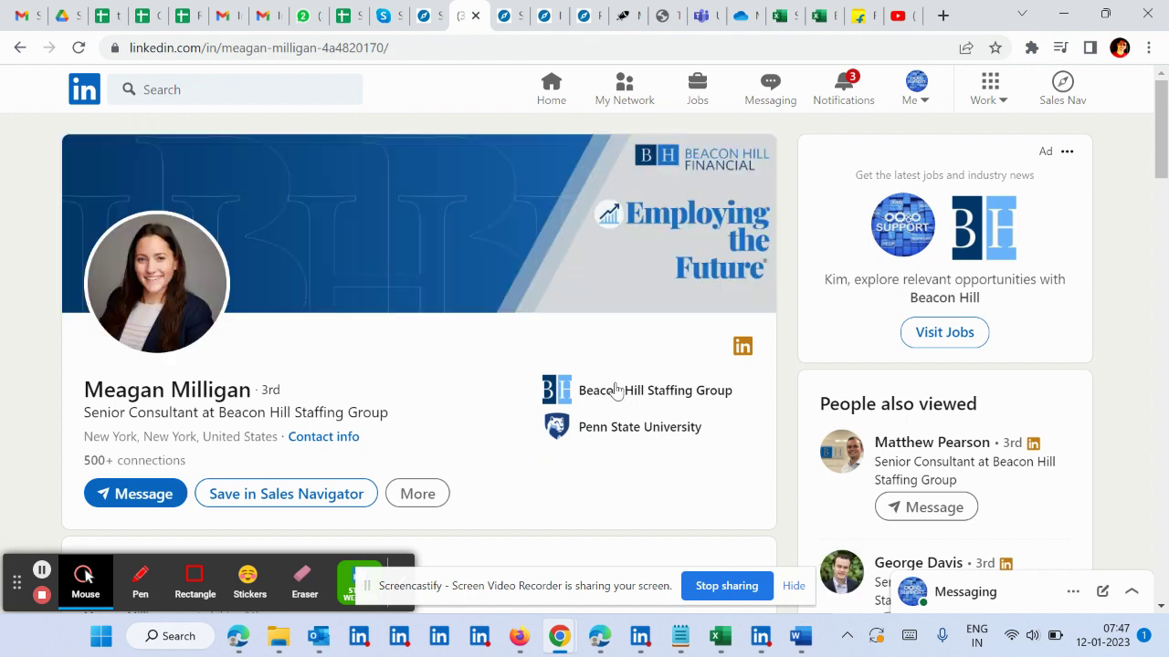
{"action": "left_click", "coordinate": [616, 390]}
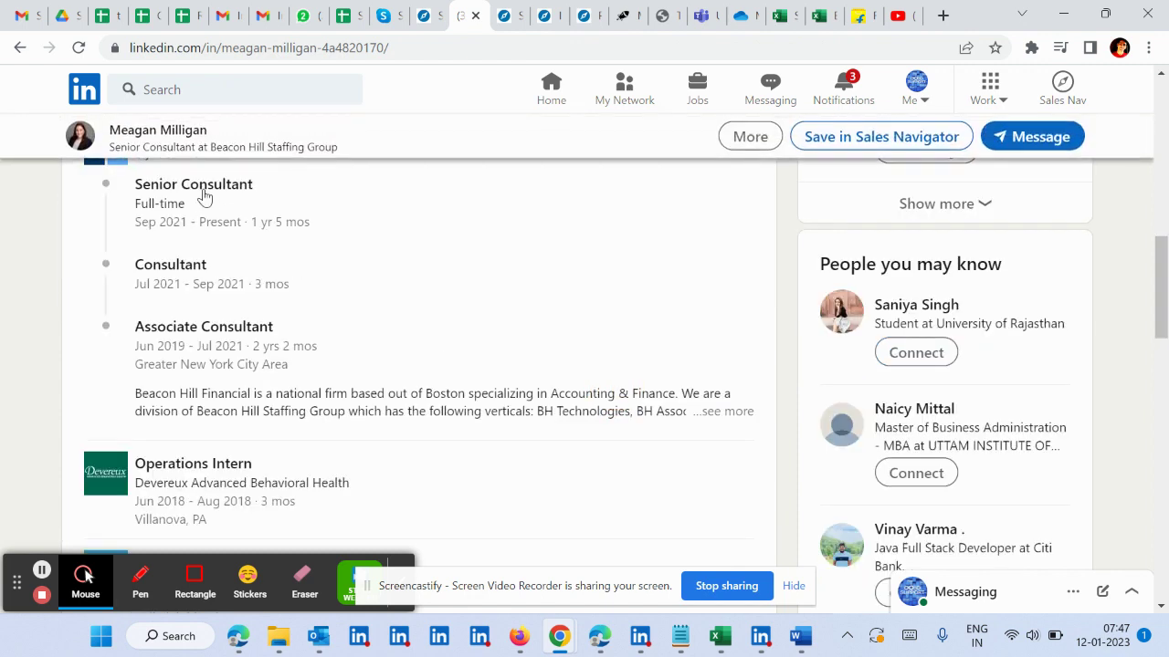
{"action": "left_click", "coordinate": [111, 168]}
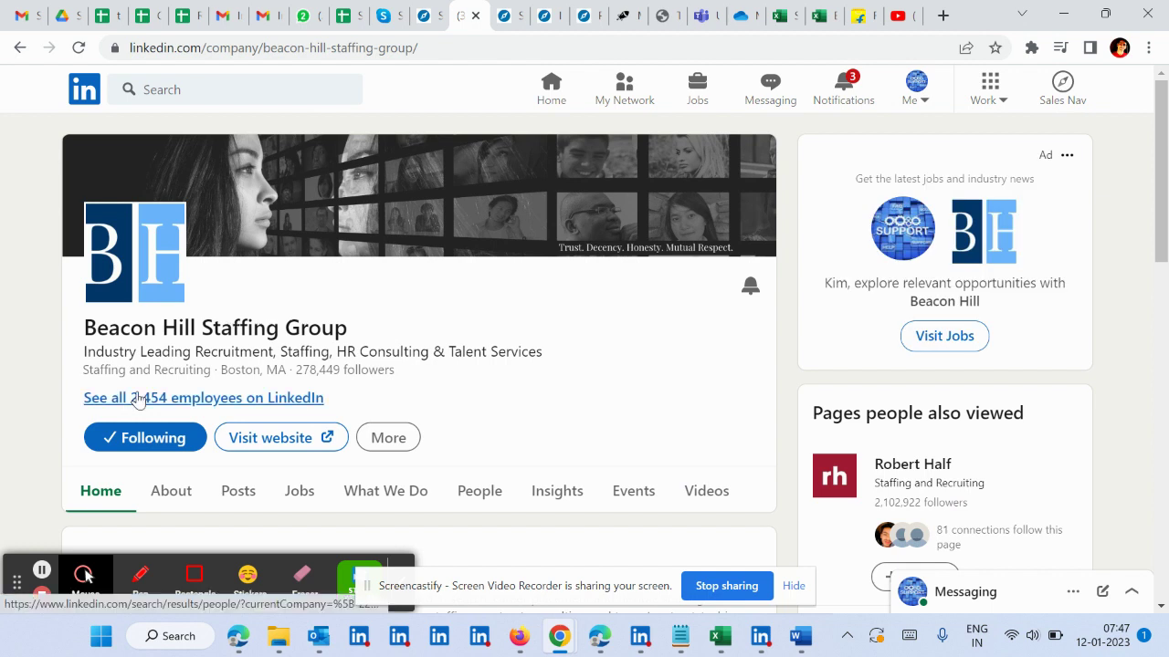
{"action": "left_click", "coordinate": [137, 399]}
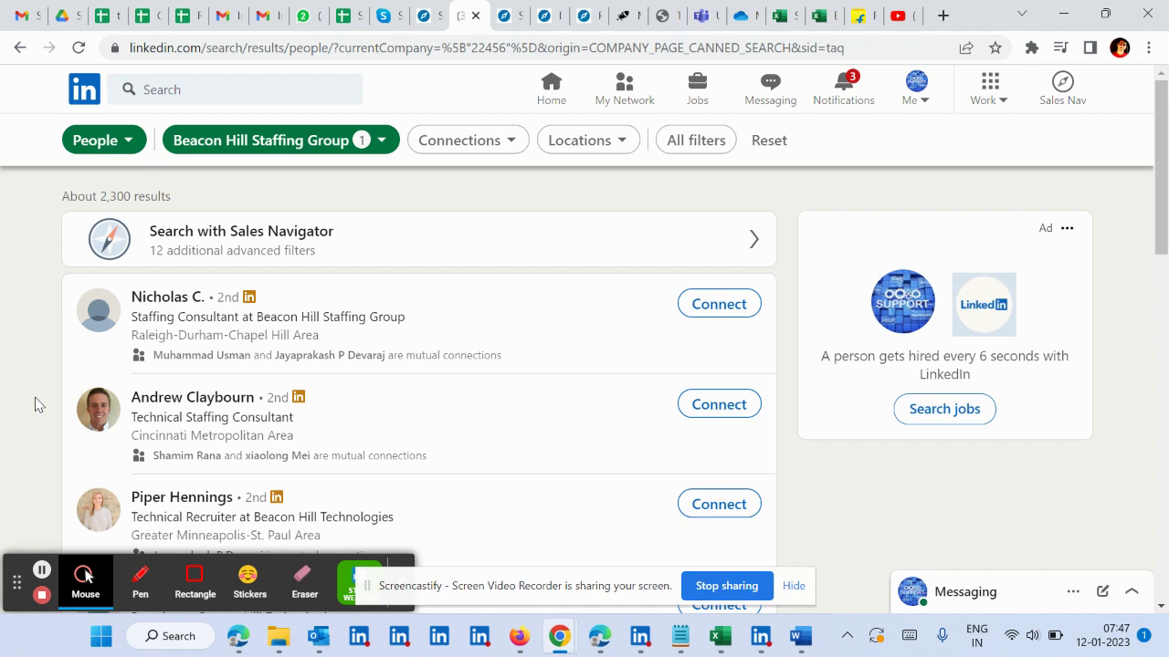
Step: Look through the first page of Beacon Hill Staffing Group employees and go on to page 2 of the results
{"action": "scroll", "coordinate": [34, 405], "scroll_direction": "down", "scroll_amount": 2}
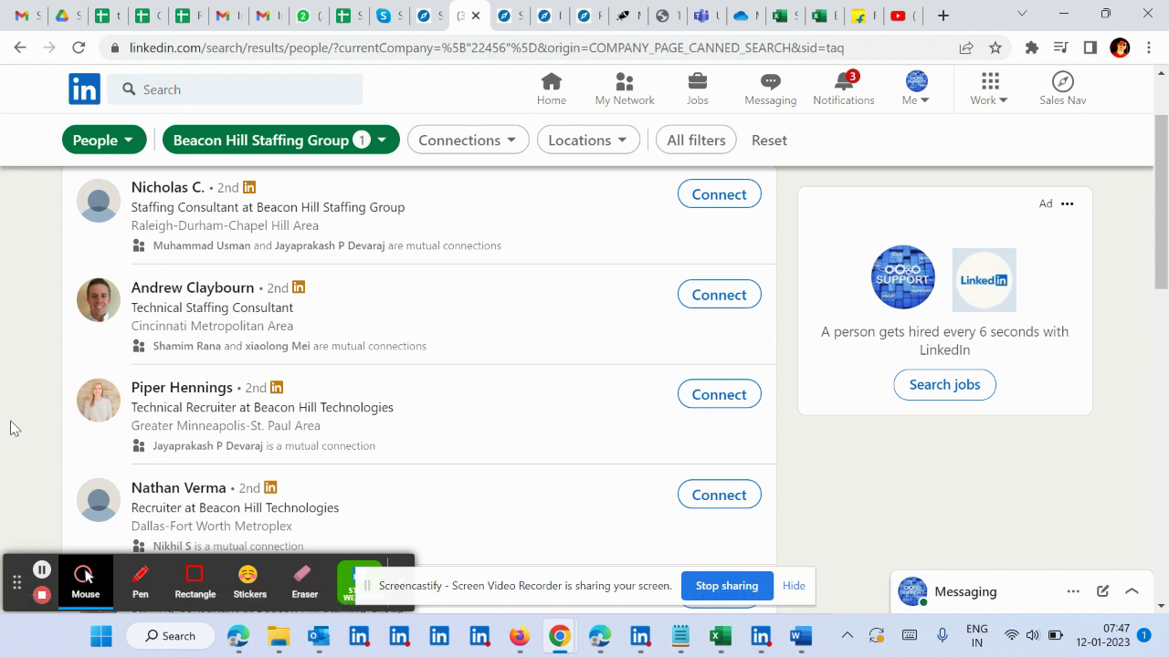
{"action": "scroll", "coordinate": [11, 428], "scroll_direction": "down", "scroll_amount": 3}
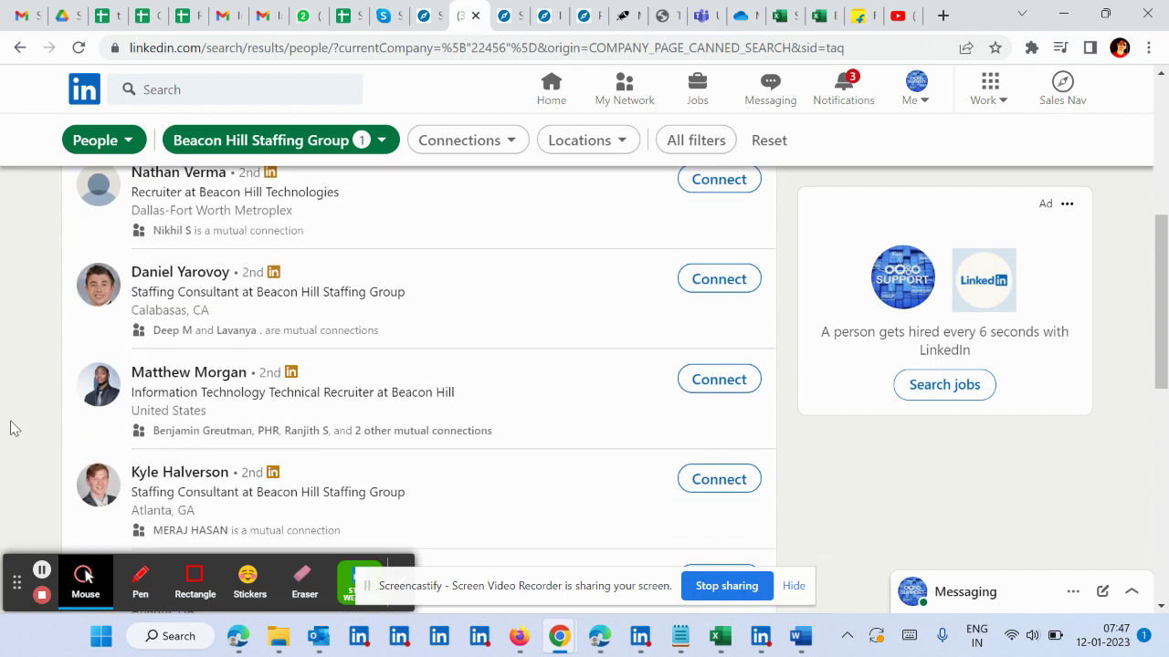
{"action": "scroll", "coordinate": [11, 428], "scroll_direction": "down", "scroll_amount": 6}
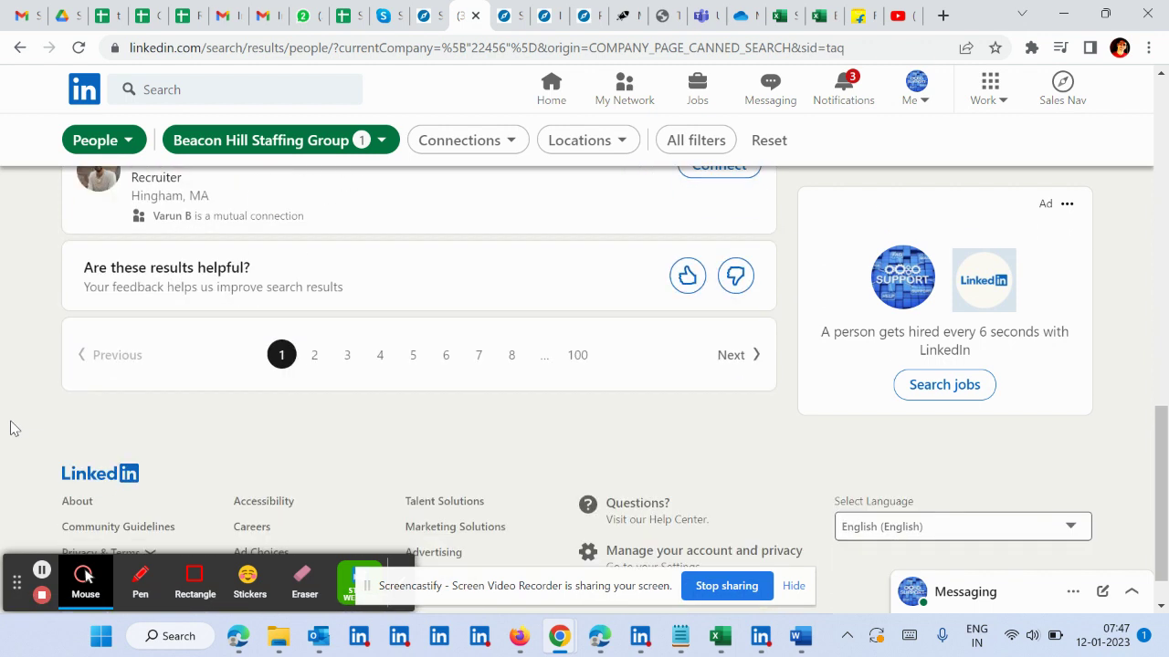
{"action": "left_click", "coordinate": [313, 356]}
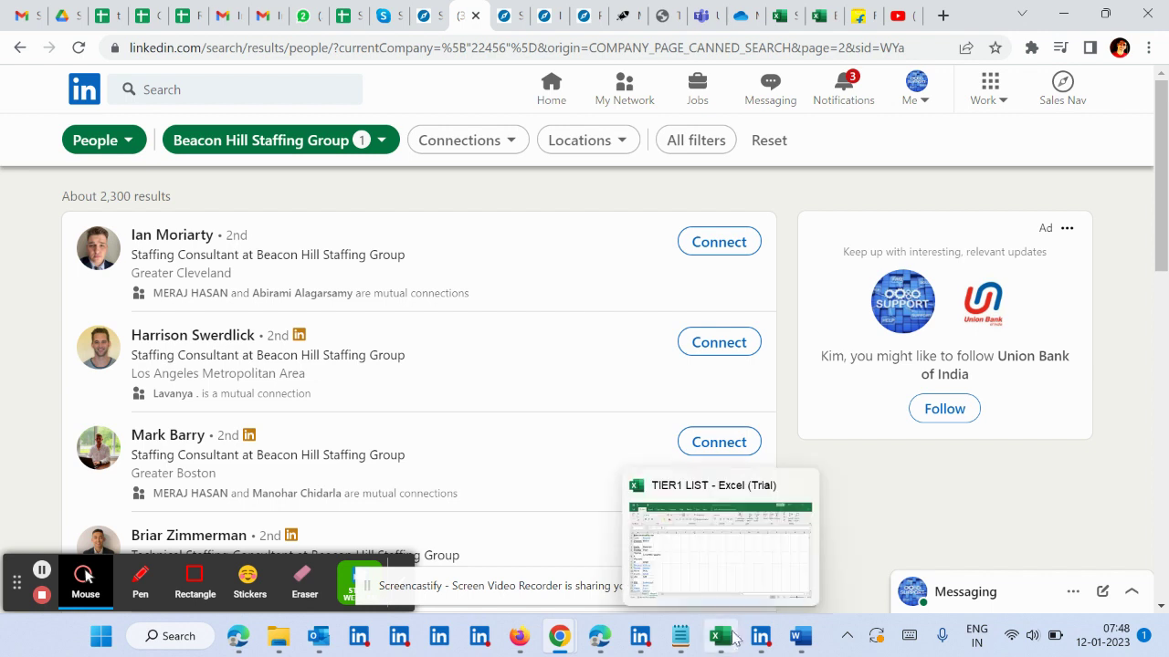
Step: Switch to the TIER1 LIST workbook in Excel and inspect the e-mail domain in cell A1 above the name columns
{"action": "left_click", "coordinate": [734, 637]}
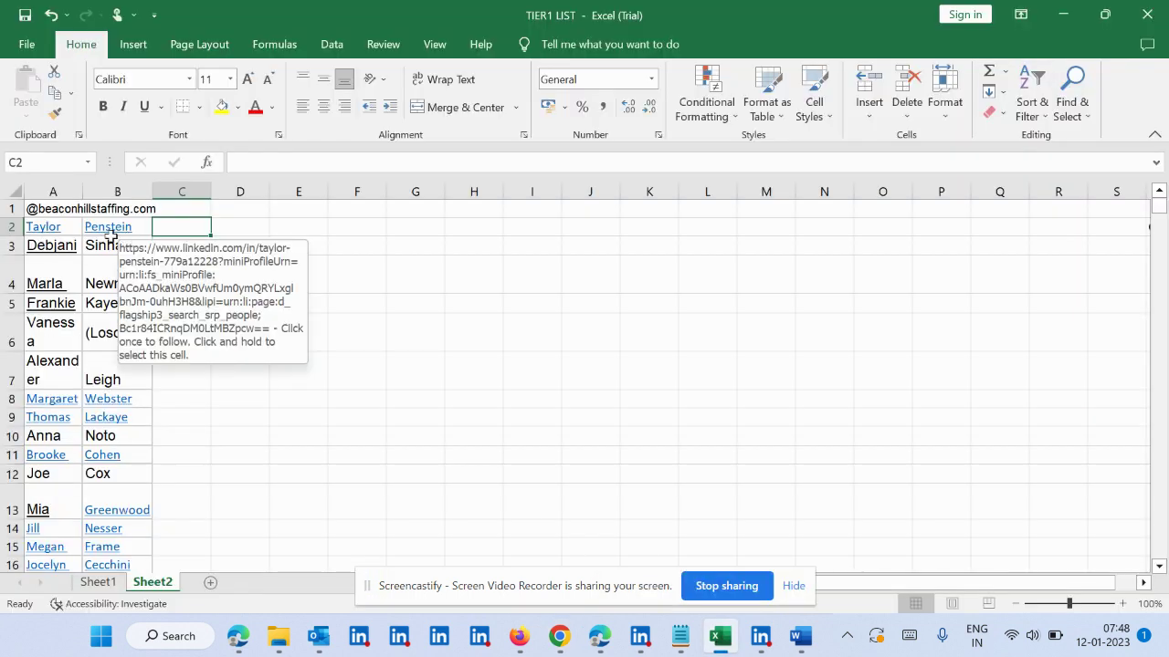
{"action": "left_click", "coordinate": [53, 210]}
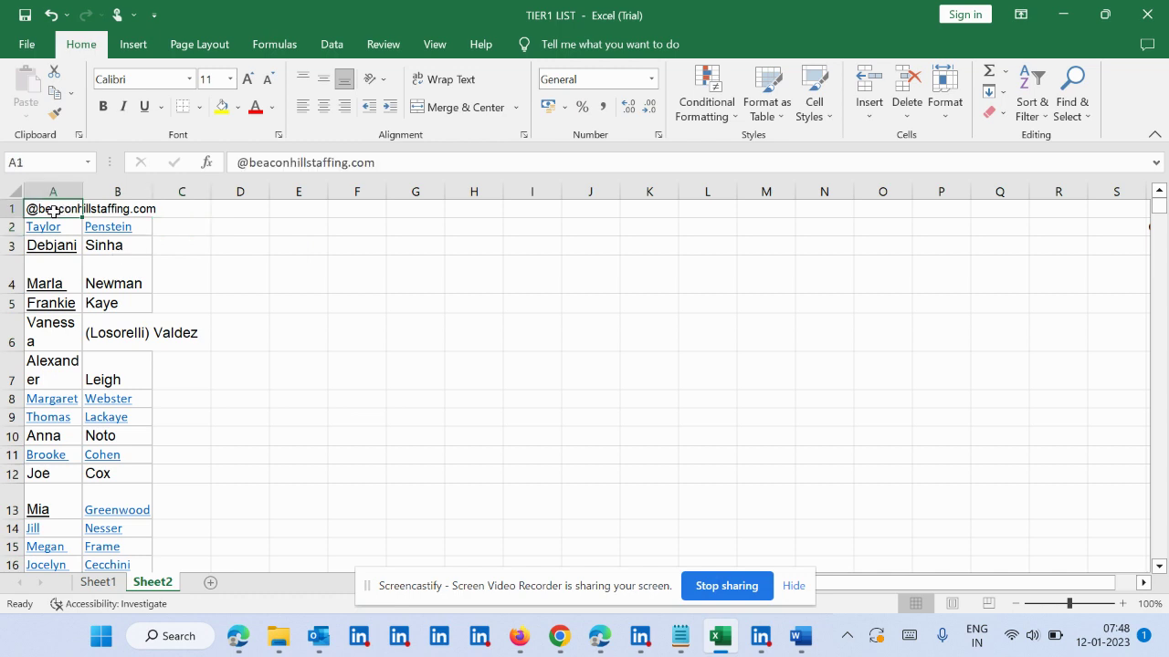
{"action": "left_click", "coordinate": [174, 231]}
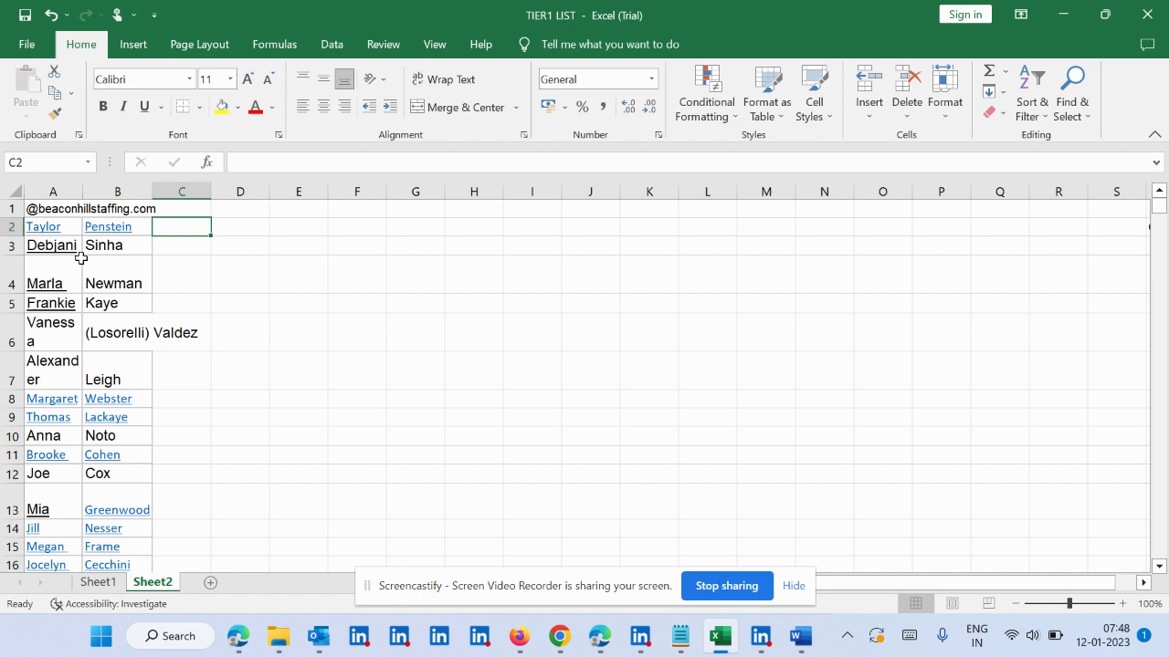
Step: Return to the LinkedIn search in Chrome and change the result type from People to Posts
{"action": "left_click", "coordinate": [586, 582]}
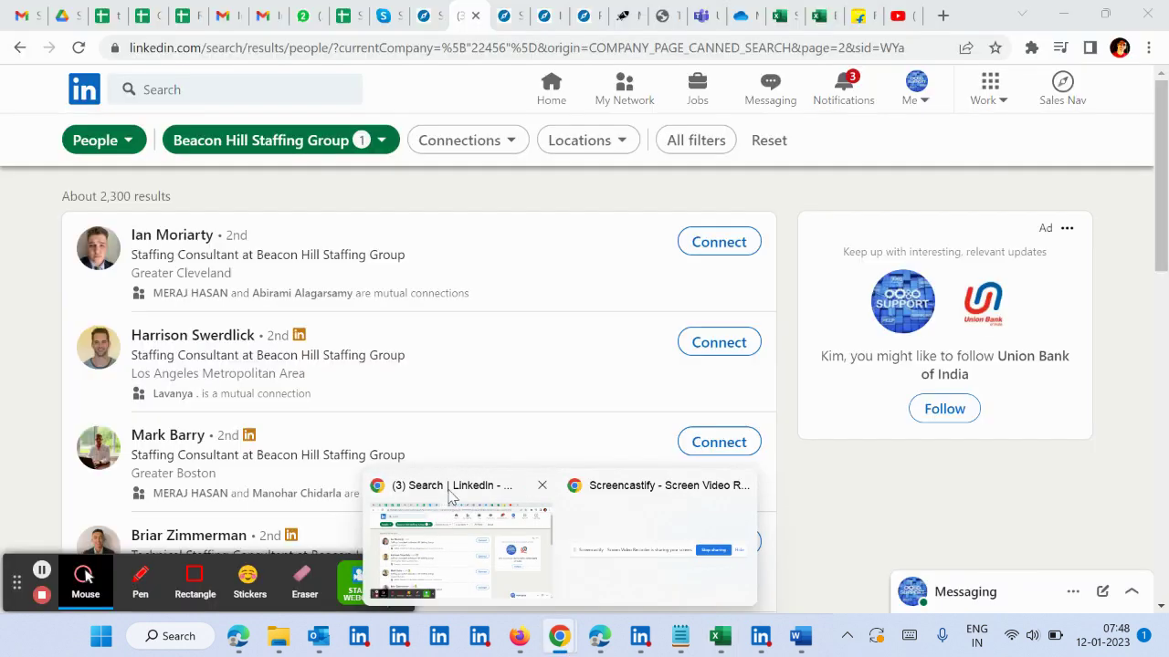
{"action": "left_click", "coordinate": [449, 498]}
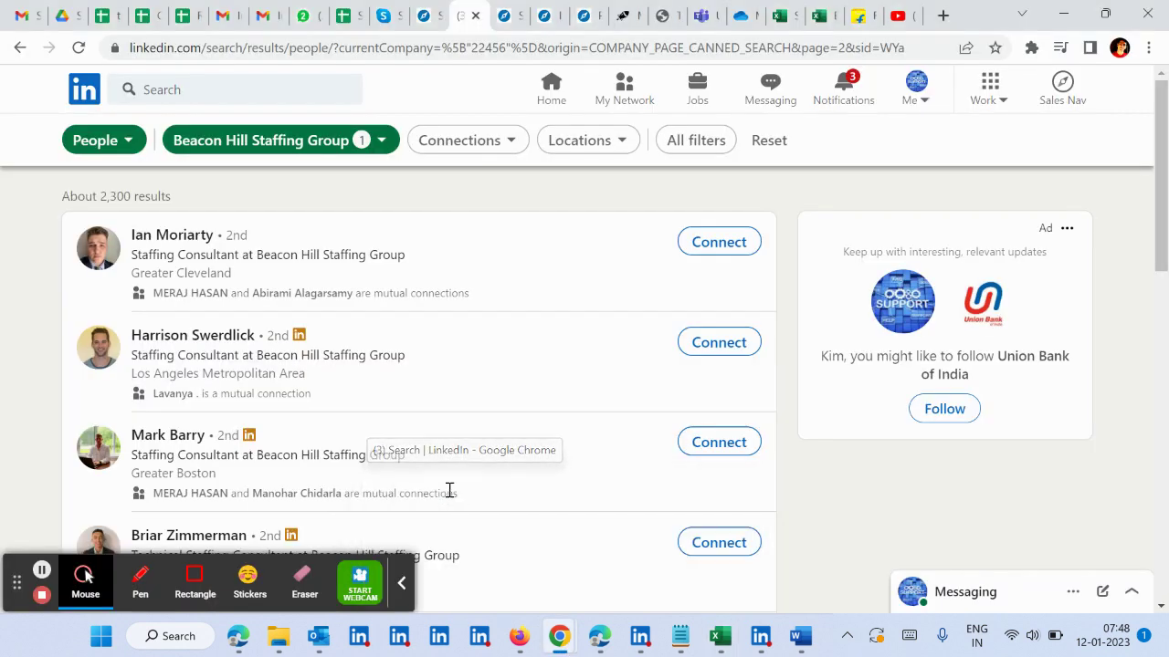
{"action": "left_click", "coordinate": [125, 150]}
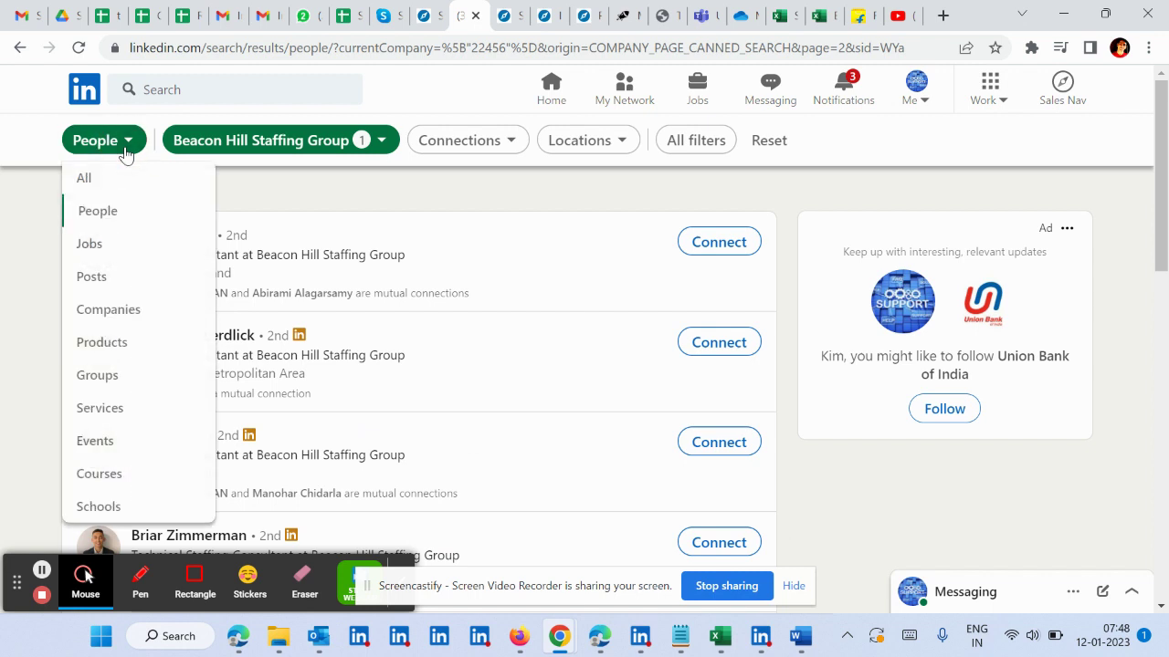
{"action": "left_click", "coordinate": [123, 278]}
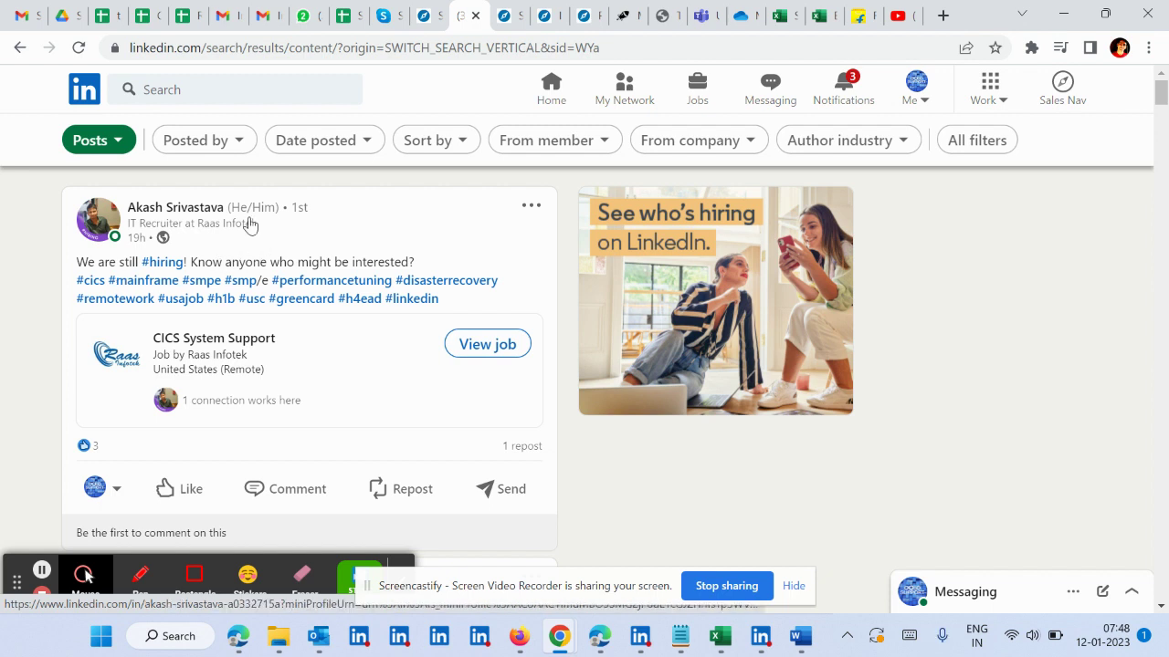
{"action": "left_click", "coordinate": [209, 91]}
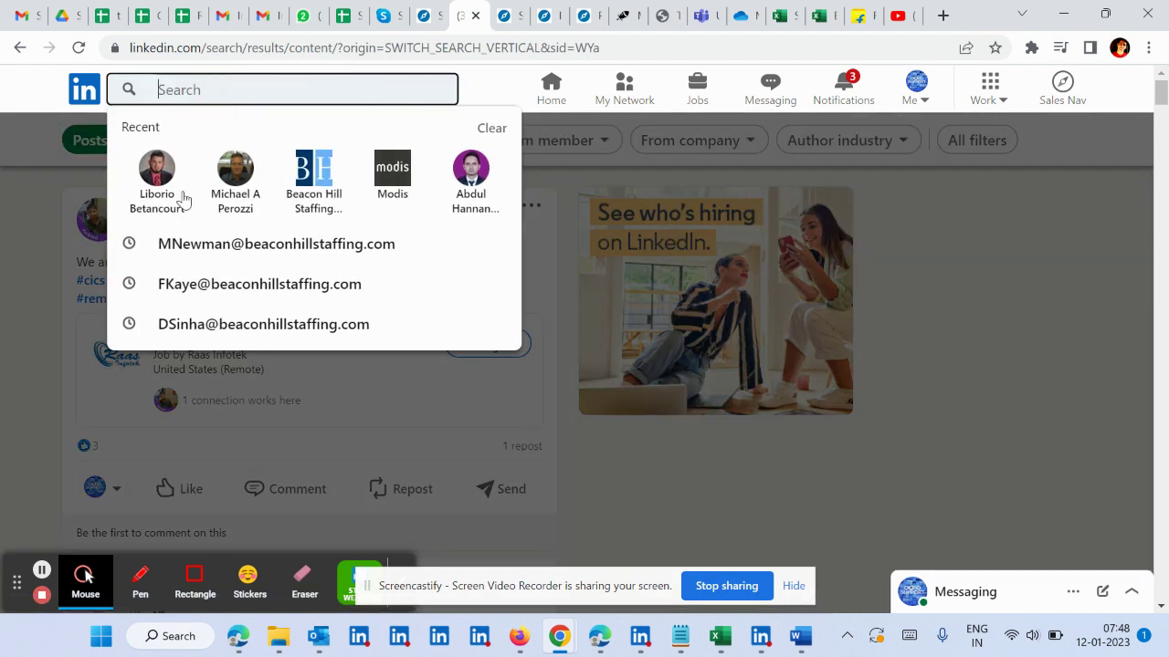
{"action": "left_click", "coordinate": [211, 245]}
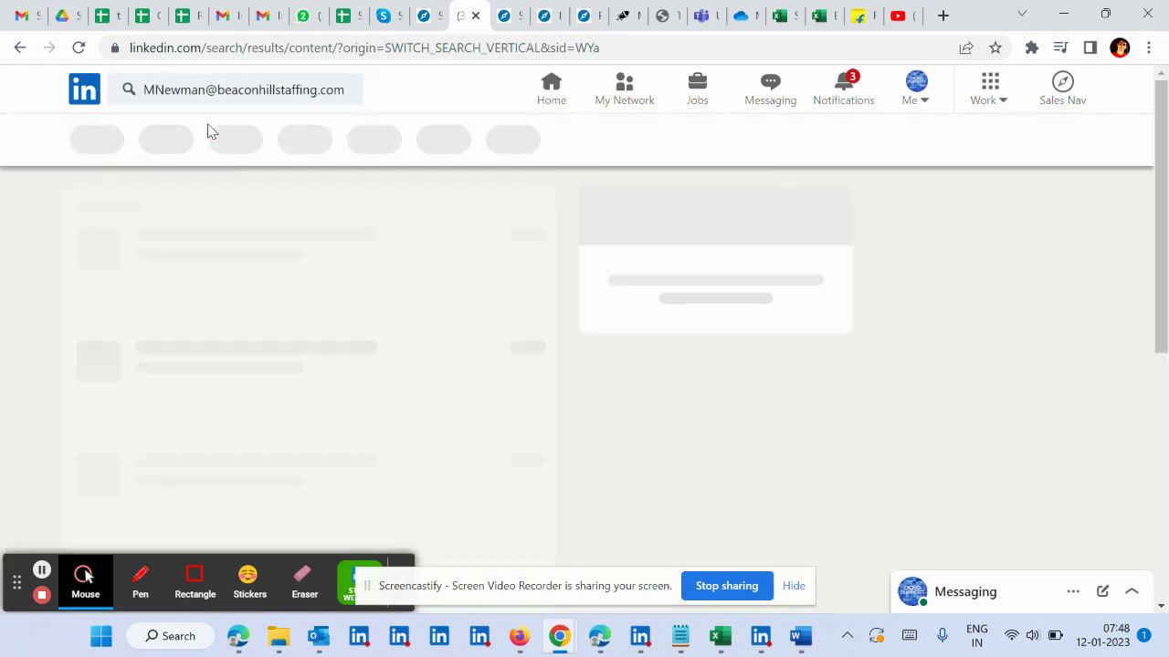
{"action": "left_click", "coordinate": [209, 92]}
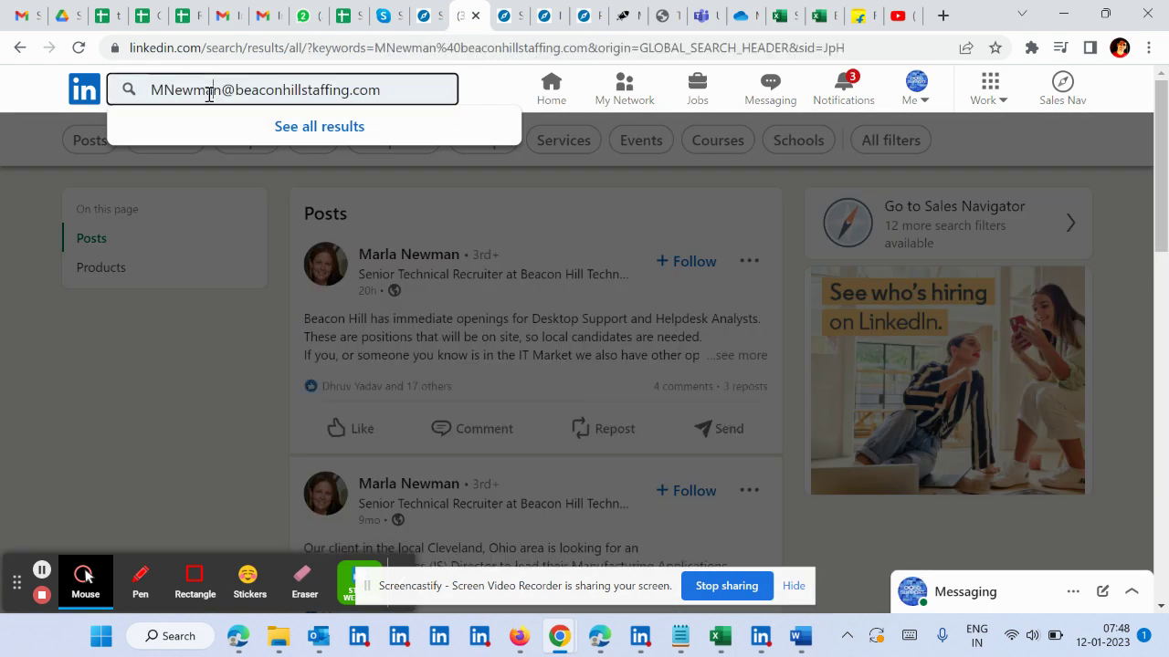
{"action": "key", "text": "BackSpace"}
{"action": "key", "text": "BackSpace"}
{"action": "key", "text": "BackSpace"}
{"action": "key", "text": "BackSpace"}
{"action": "key", "text": "BackSpace"}
{"action": "key", "text": "BackSpace"}
{"action": "key", "text": "BackSpace"}
{"action": "key", "text": "Return"}
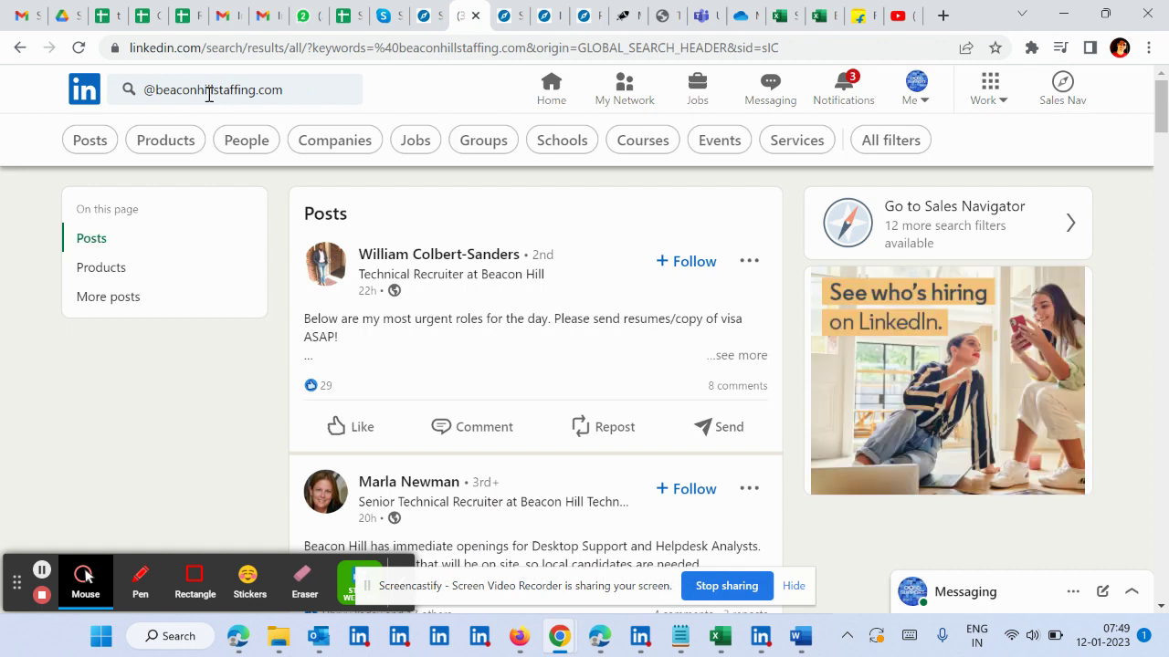
{"action": "left_click", "coordinate": [742, 356]}
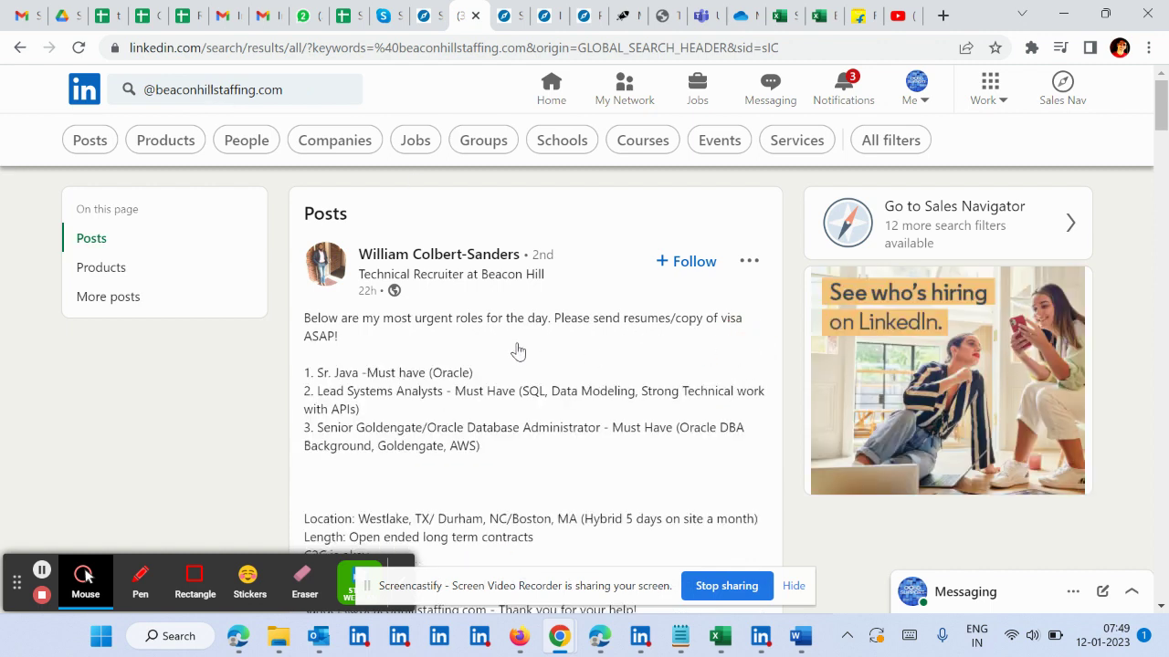
Step: Open the first matching post in the Posts results and read its job requirements, contact e-mail and comments
{"action": "left_click", "coordinate": [517, 351]}
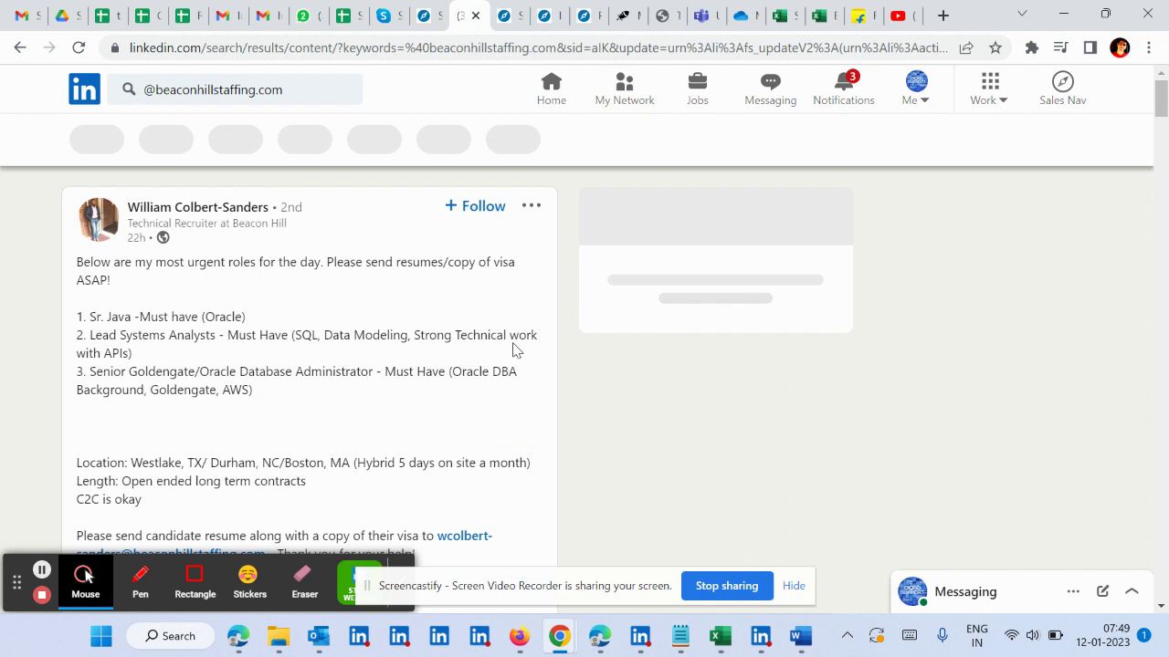
{"action": "scroll", "coordinate": [513, 350], "scroll_direction": "down", "scroll_amount": 3}
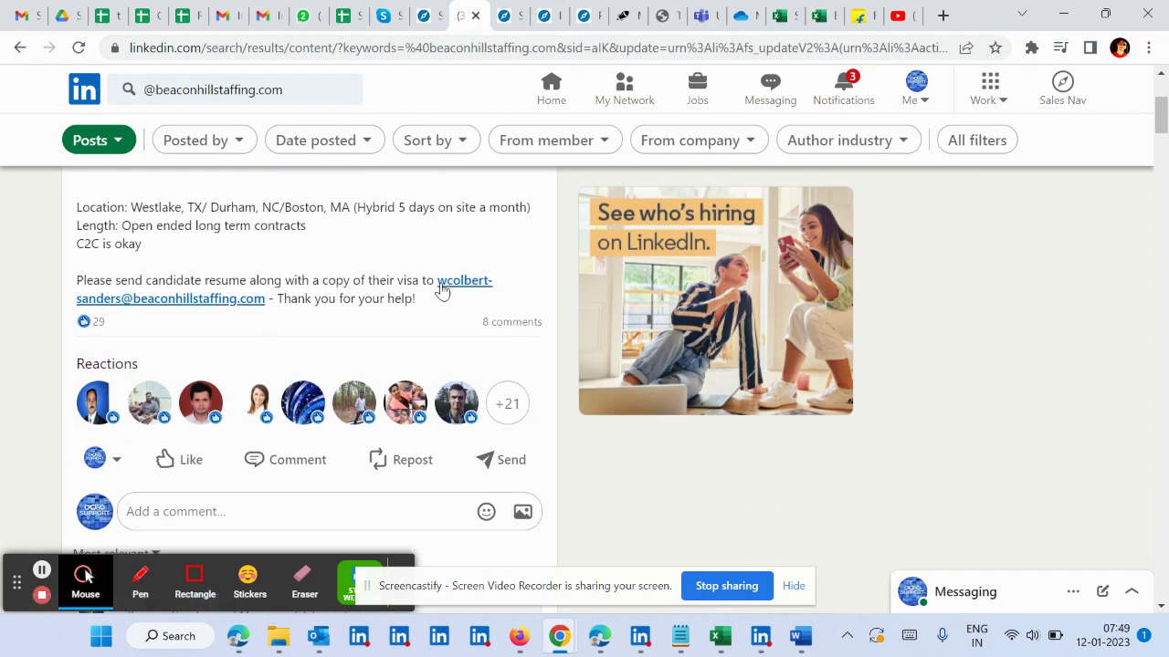
{"action": "scroll", "coordinate": [442, 290], "scroll_direction": "up", "scroll_amount": 3}
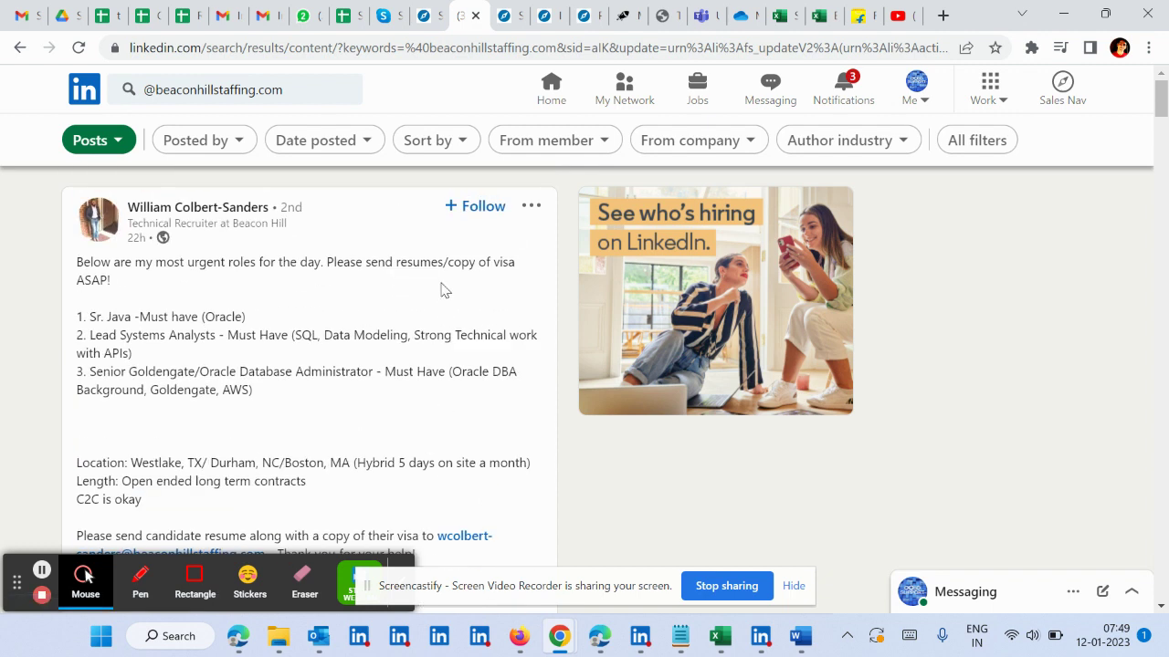
{"action": "scroll", "coordinate": [442, 291], "scroll_direction": "down", "scroll_amount": 1}
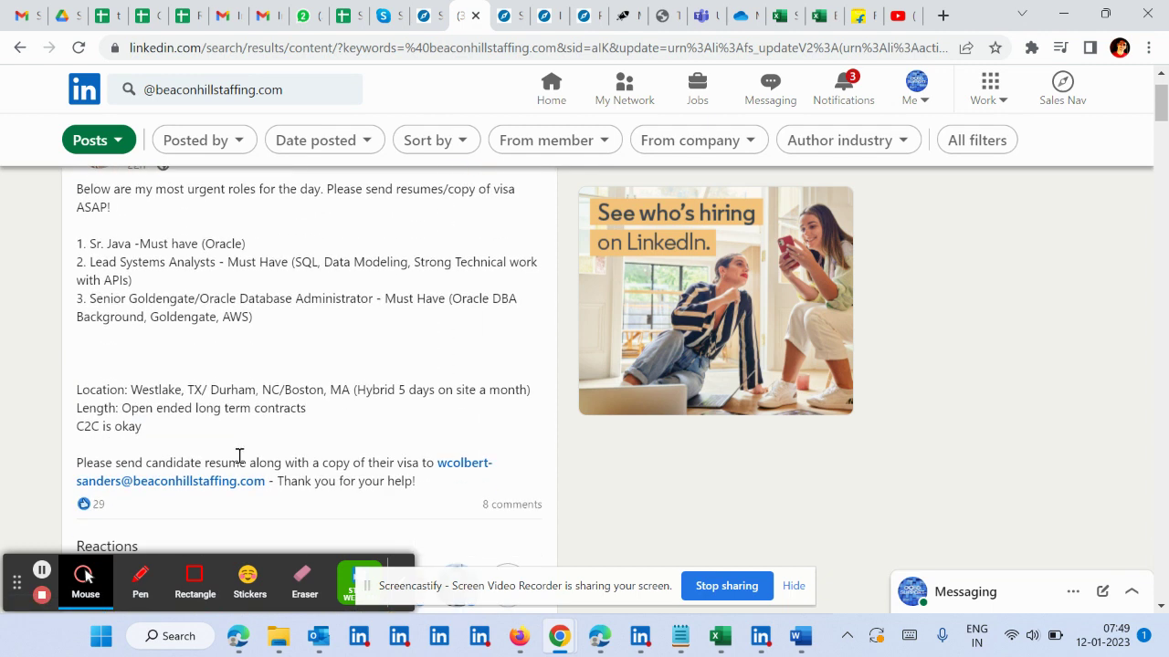
{"action": "scroll", "coordinate": [239, 456], "scroll_direction": "down", "scroll_amount": 6}
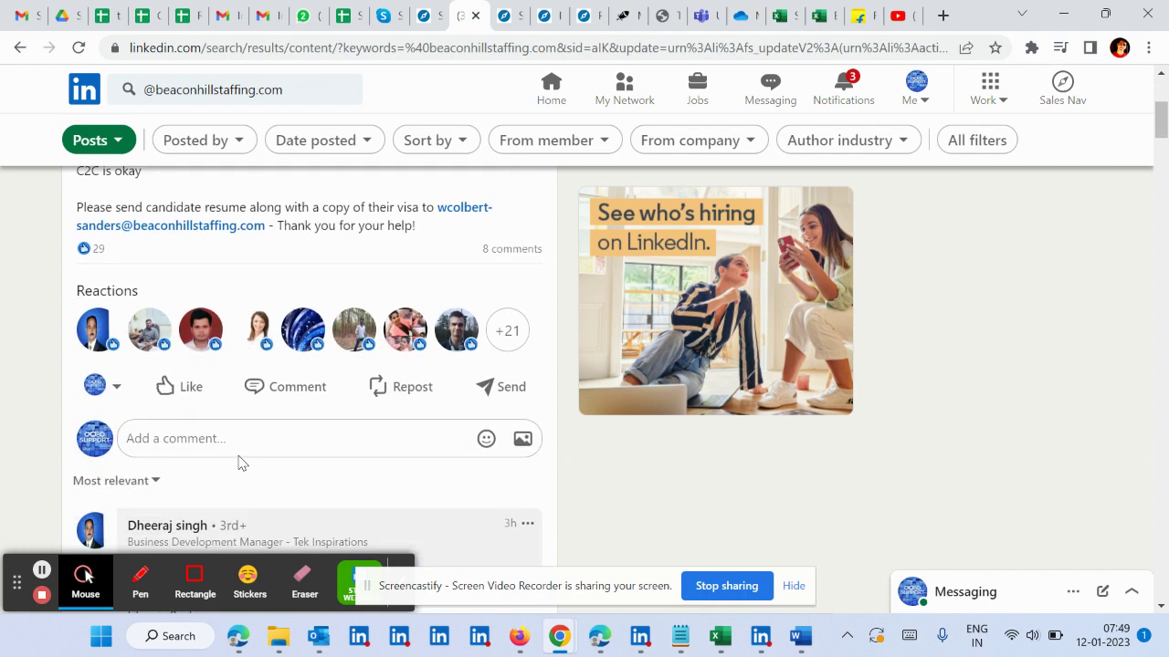
{"action": "scroll", "coordinate": [240, 461], "scroll_direction": "down", "scroll_amount": 5}
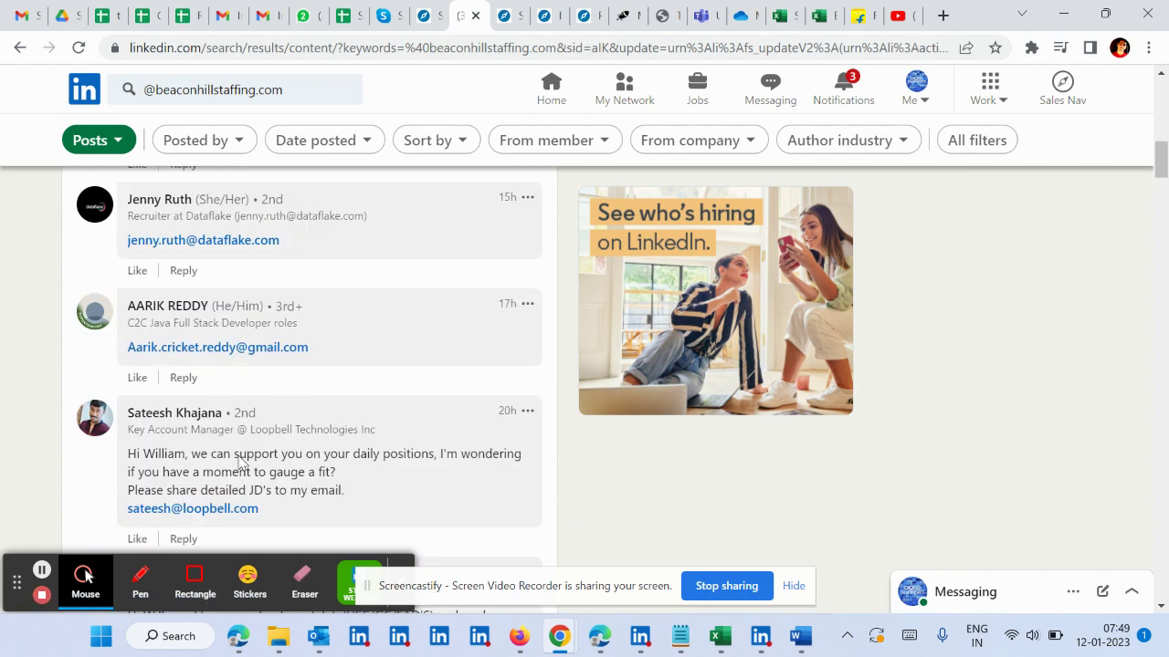
Step: Look through the next posts and expand the one about the NYC Associates Temp Team to read its contact e-mail
{"action": "scroll", "coordinate": [239, 461], "scroll_direction": "down", "scroll_amount": 5}
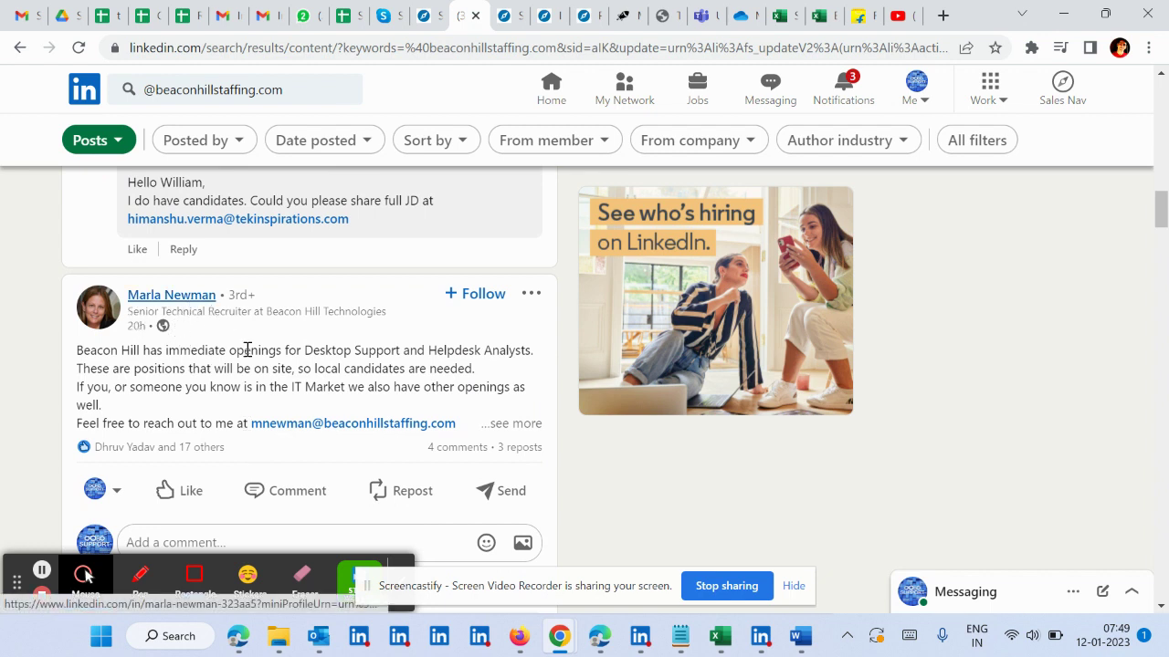
{"action": "scroll", "coordinate": [251, 357], "scroll_direction": "down", "scroll_amount": 5}
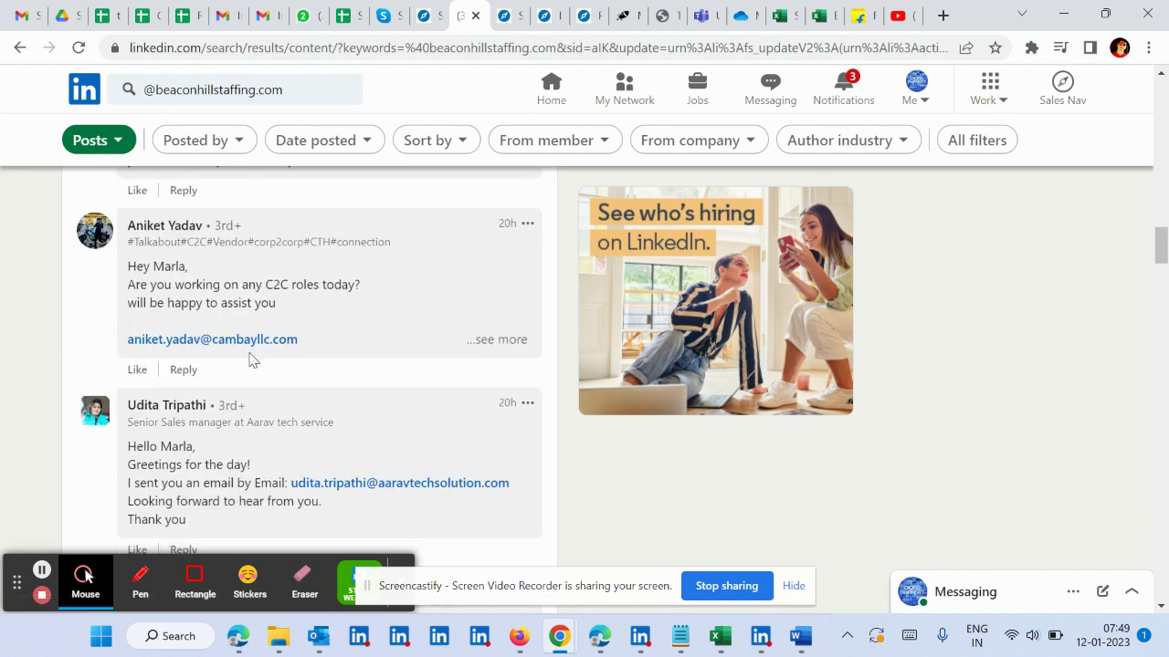
{"action": "scroll", "coordinate": [249, 358], "scroll_direction": "down", "scroll_amount": 6}
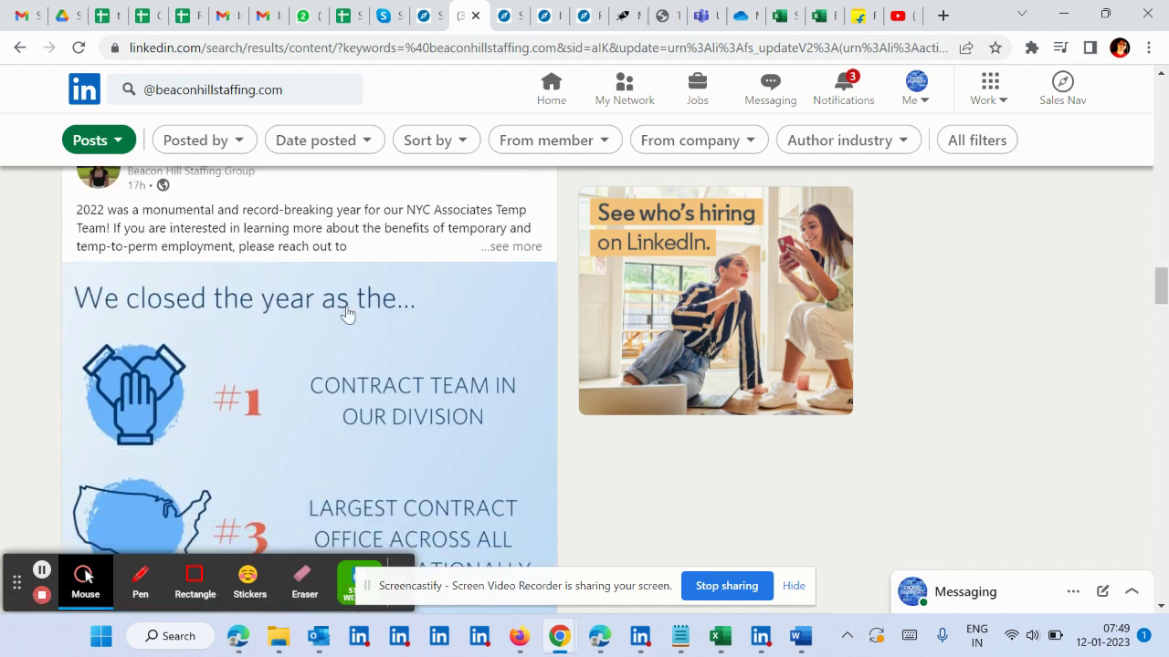
{"action": "left_click", "coordinate": [504, 245]}
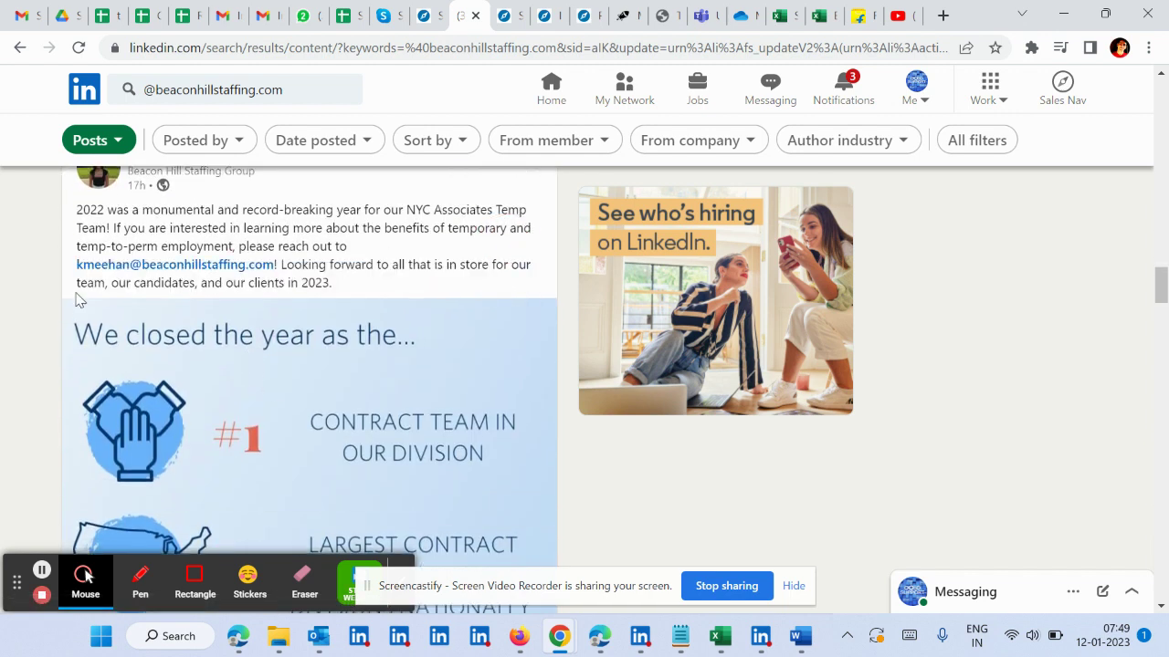
{"action": "scroll", "coordinate": [78, 302], "scroll_direction": "up", "scroll_amount": 1}
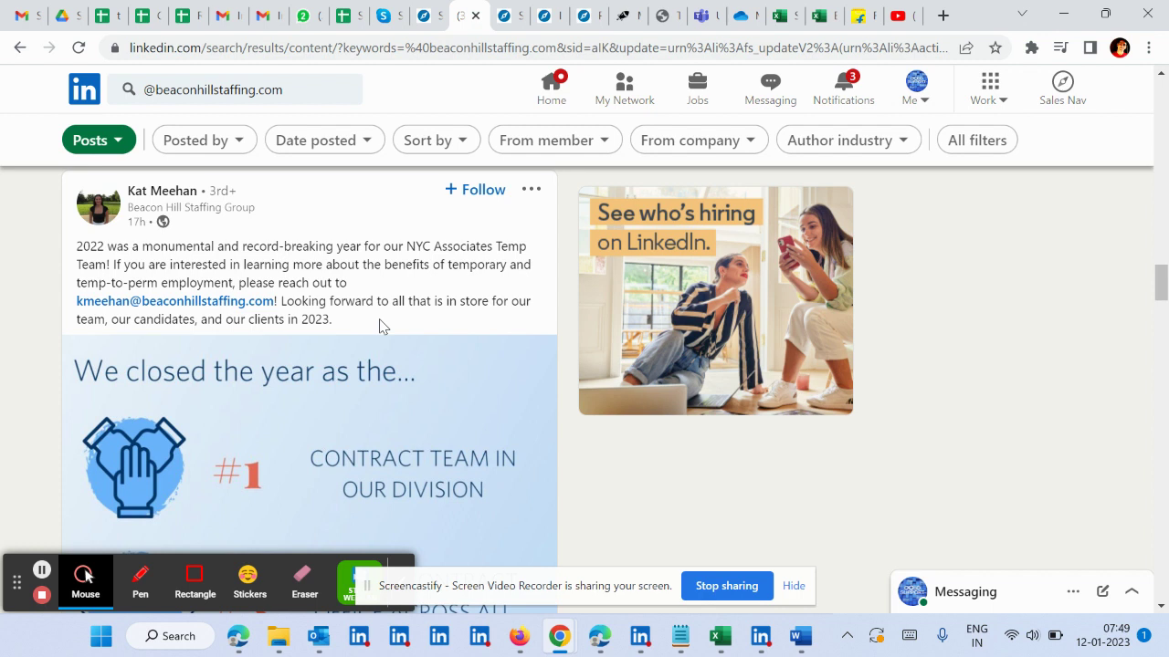
{"action": "mouse_move", "coordinate": [792, 650]}
{"action": "mouse_move", "coordinate": [720, 637]}
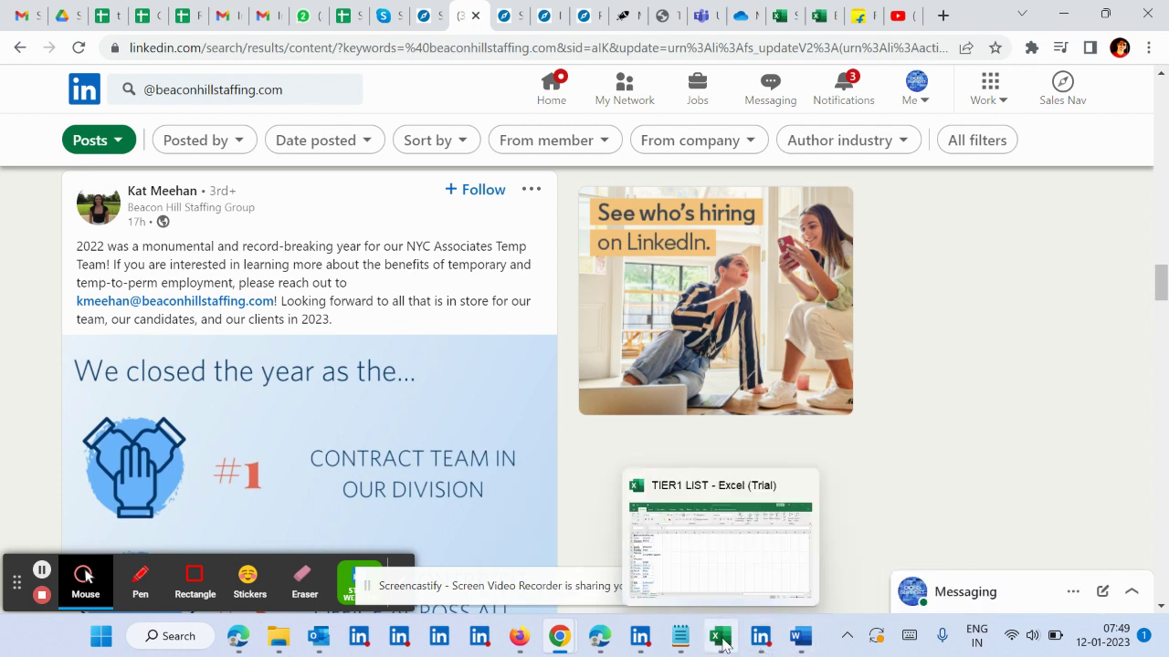
{"action": "left_click", "coordinate": [697, 568]}
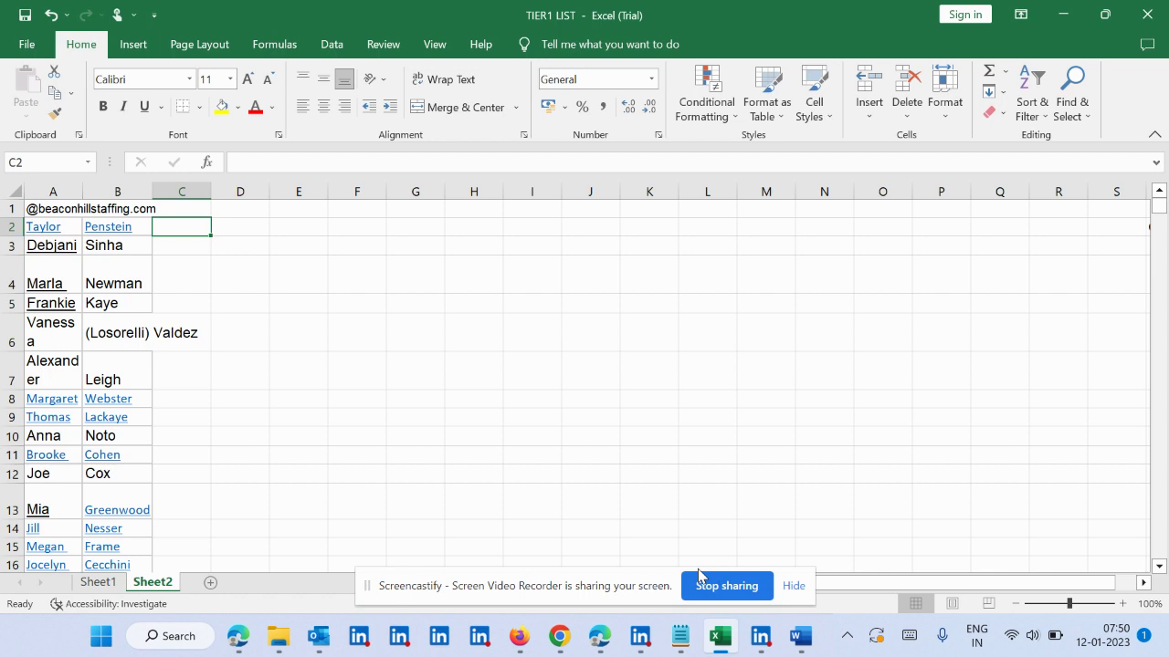
{"action": "type", "text": "="}
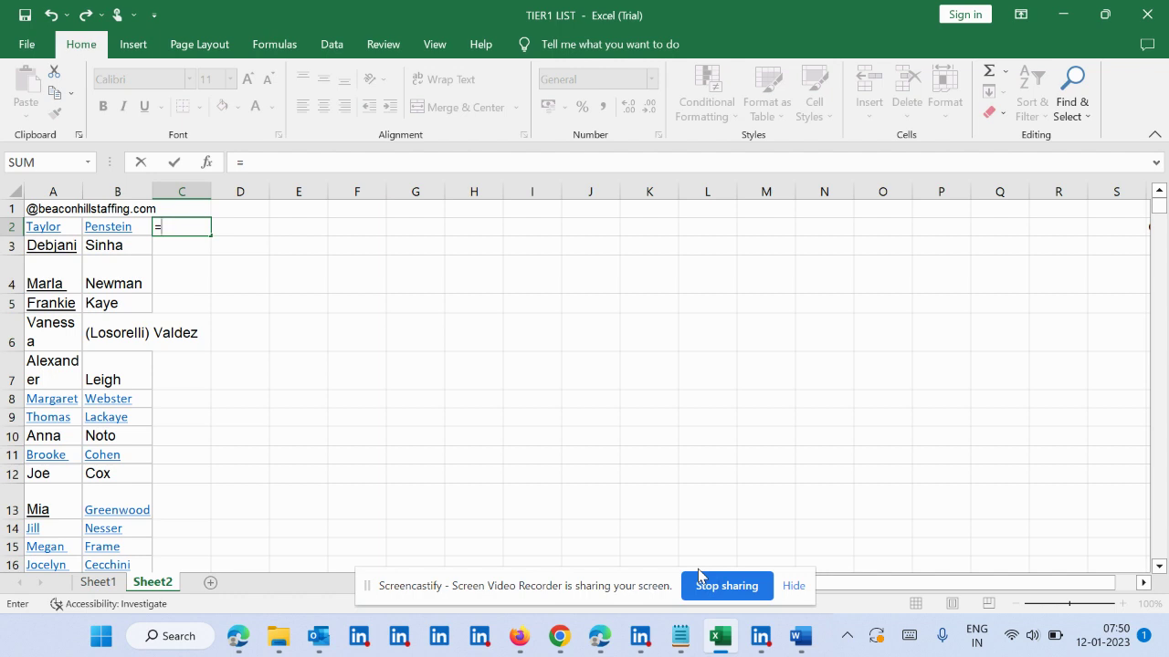
{"action": "type", "text": "con"}
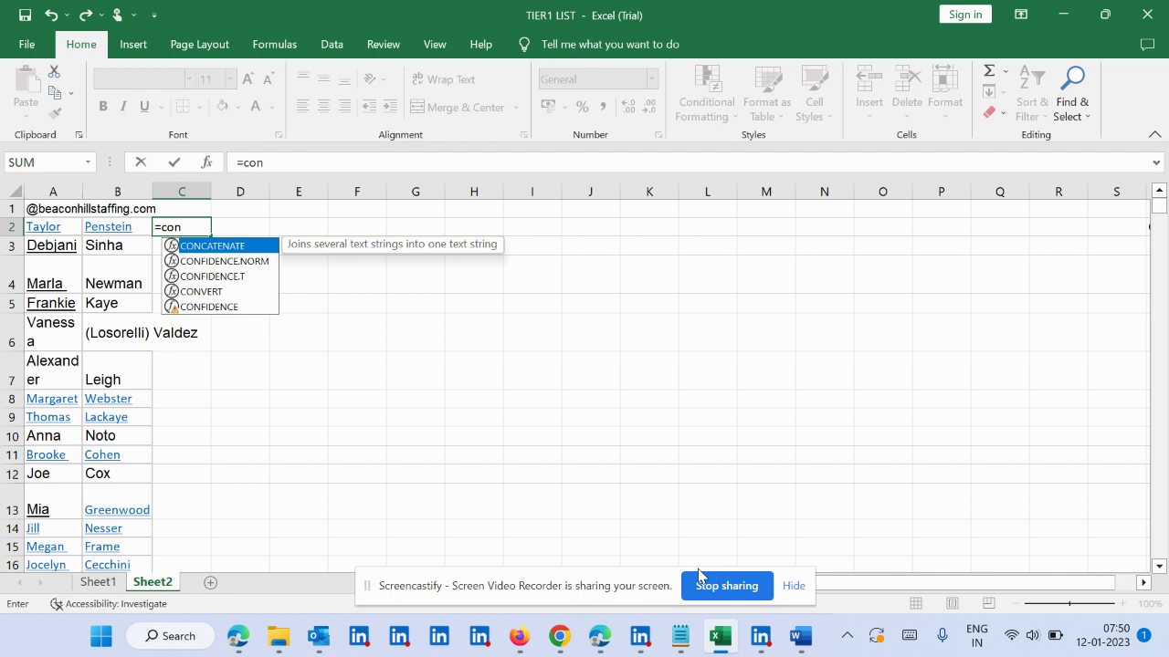
{"action": "type", "text": "catenate"}
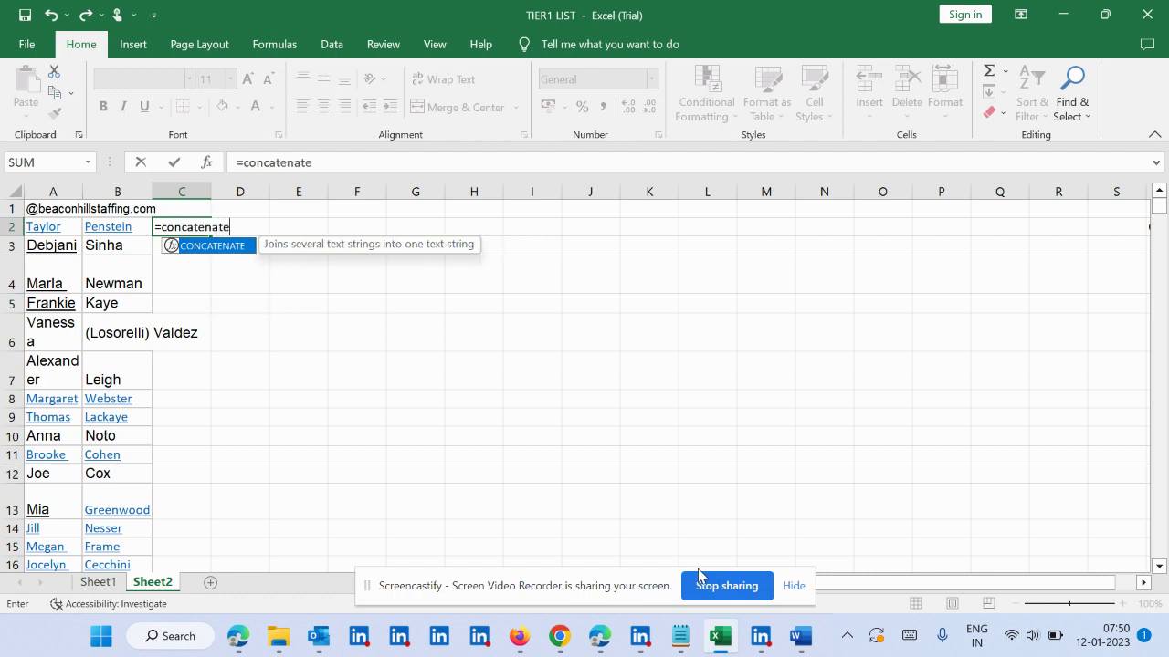
{"action": "type", "text": "("}
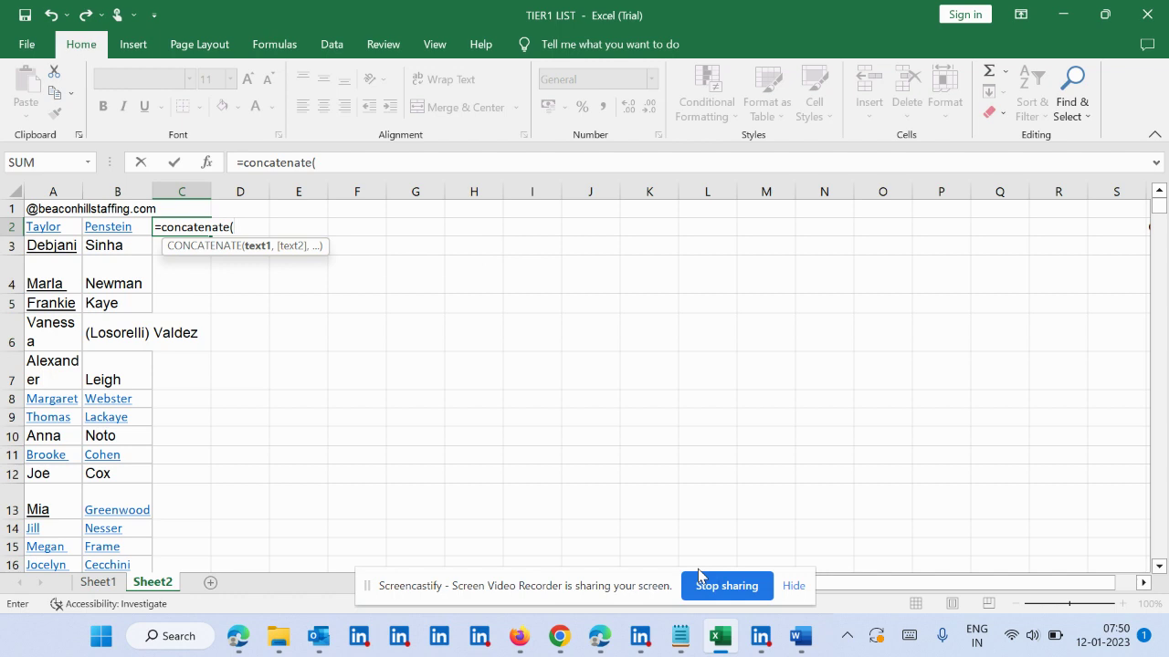
{"action": "type", "text": "a2"}
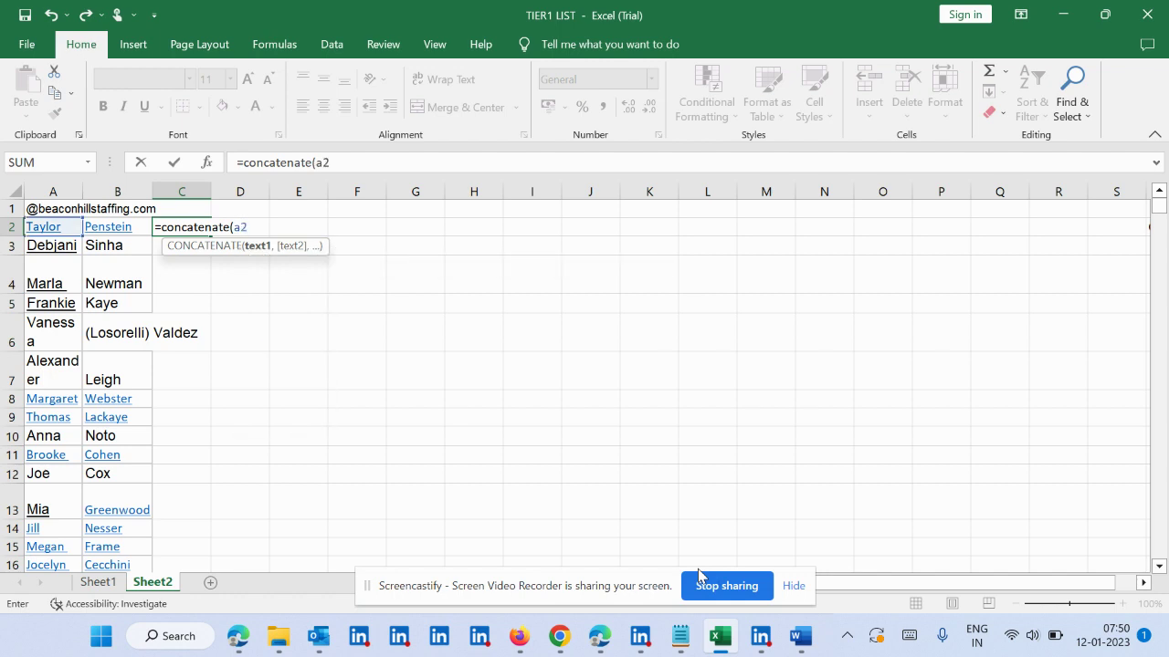
{"action": "type", "text": ",b2"}
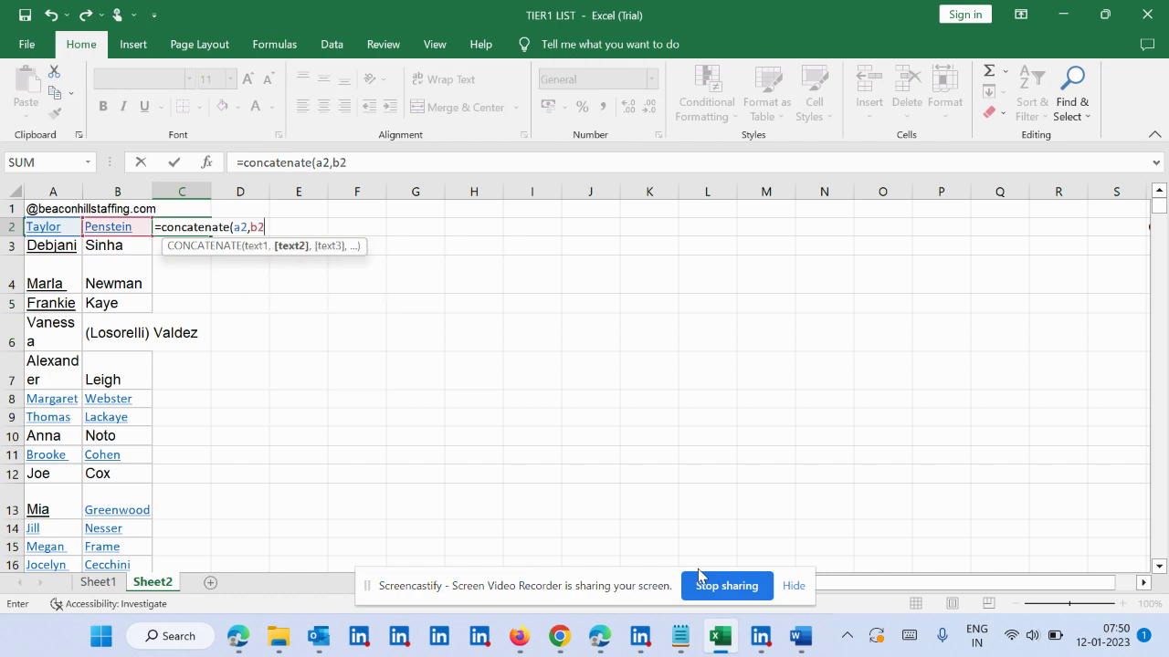
{"action": "type", "text": ",\""}
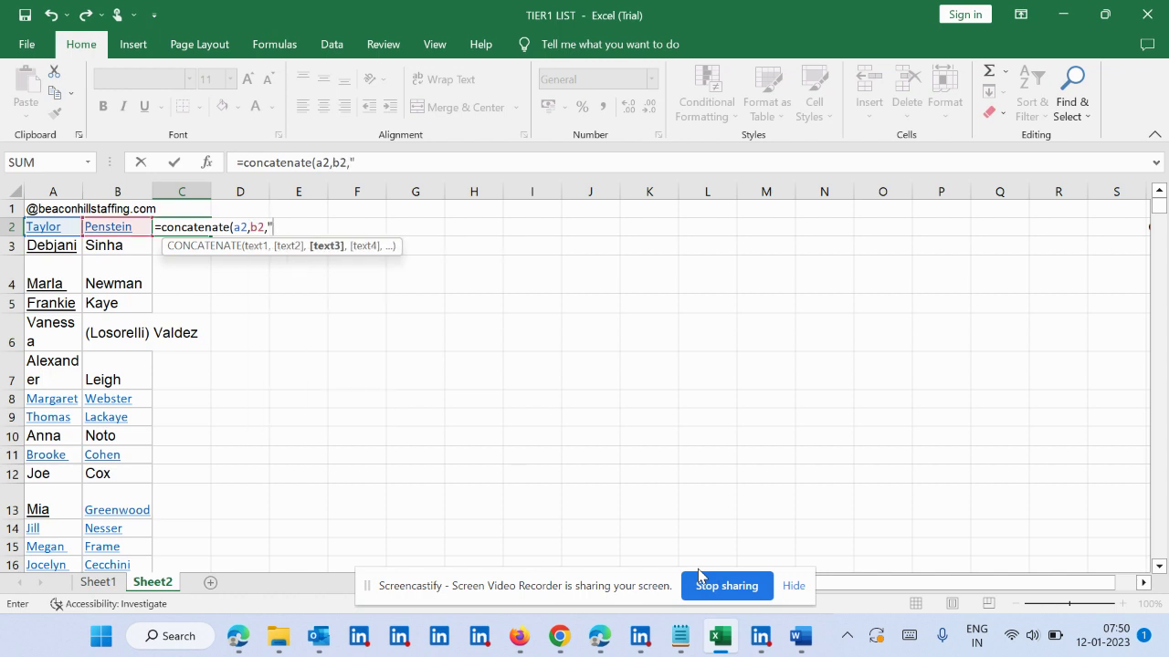
{"action": "type", "text": "@beaconhillstaf"}
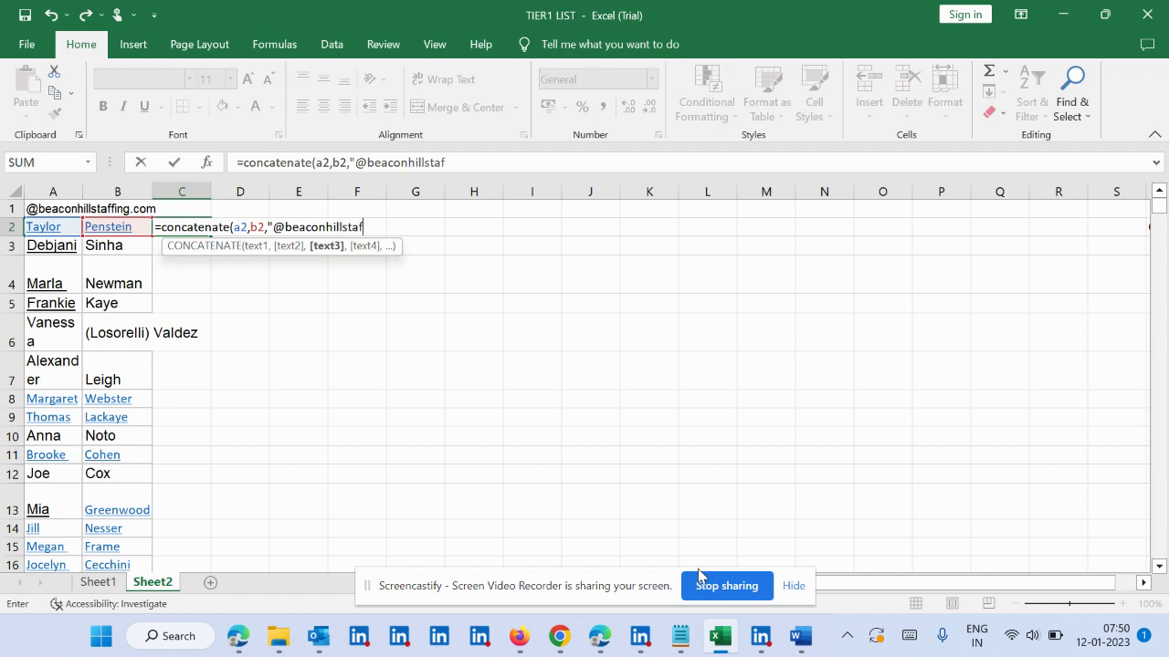
{"action": "type", "text": "fing.com\""}
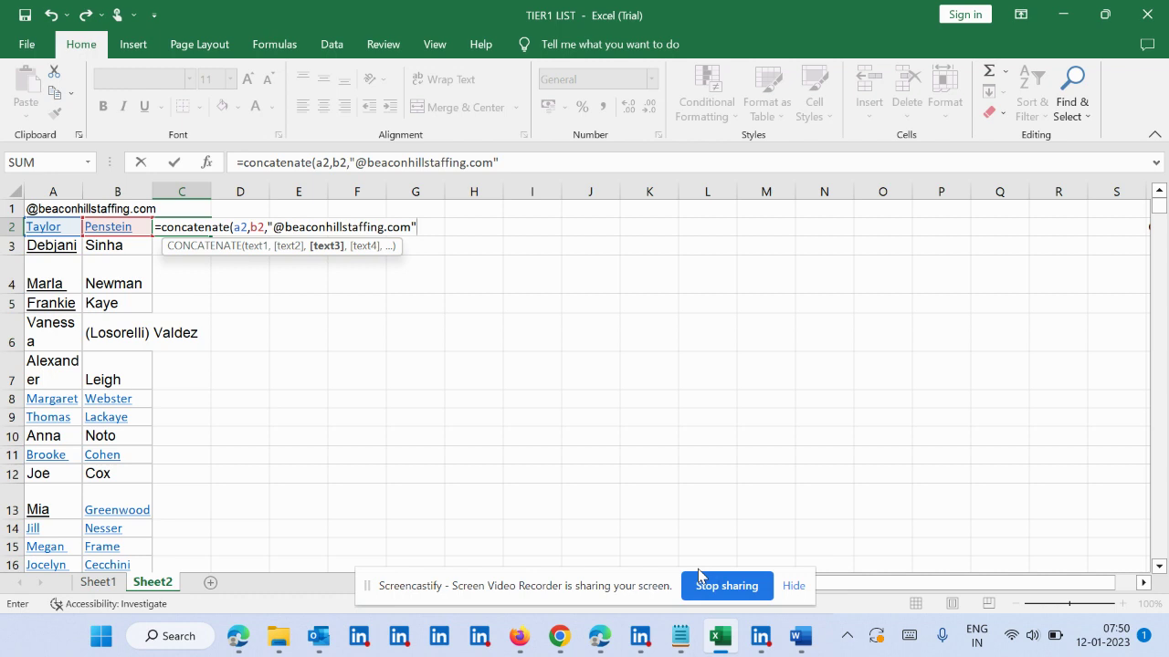
{"action": "key", "text": "Return"}
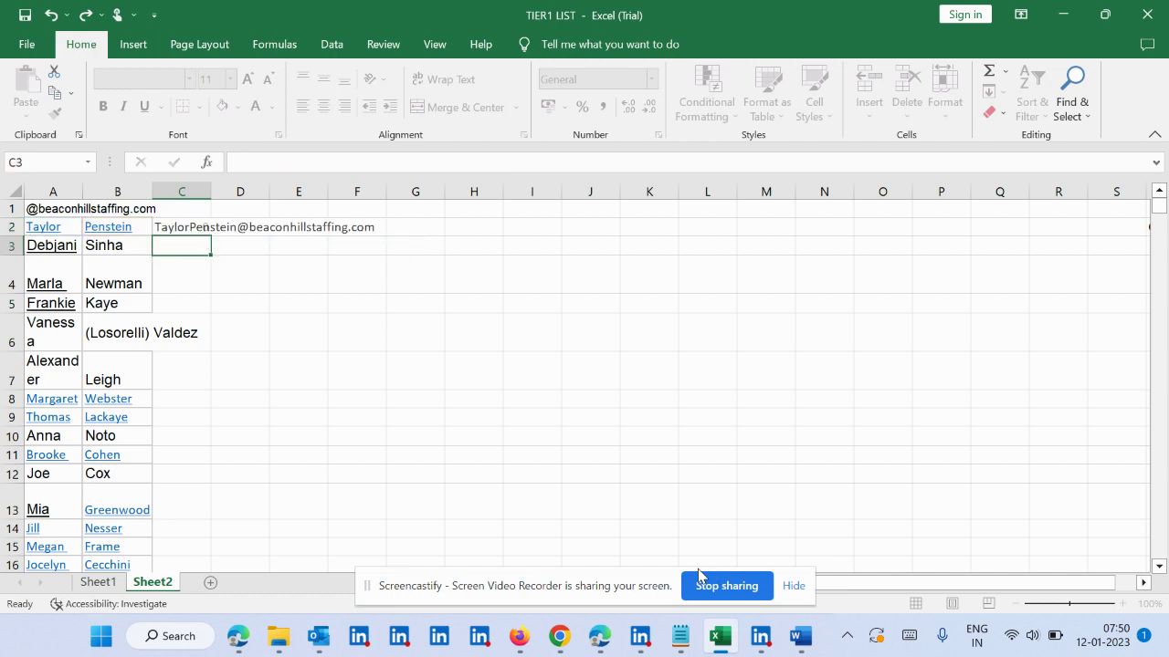
Step: Shorten the first name in C2's formula to its initial with LEFT(A2,1) and fill the formula down to C13
{"action": "key", "text": "Up"}
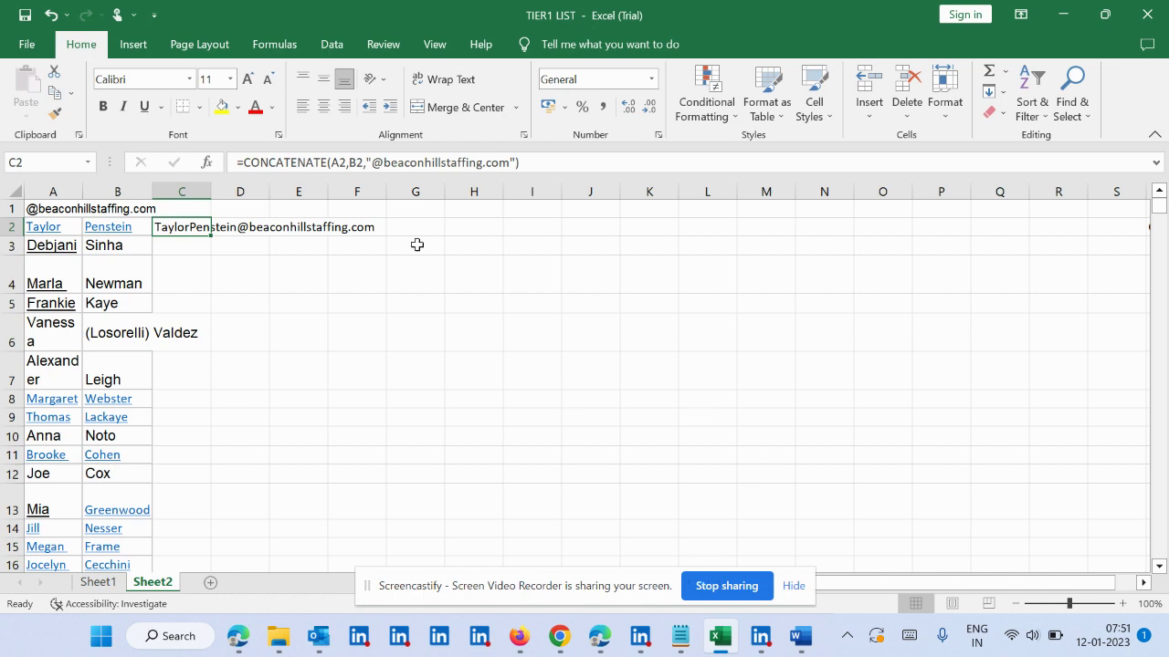
{"action": "left_click", "coordinate": [335, 163]}
{"action": "type", "text": "LE"}
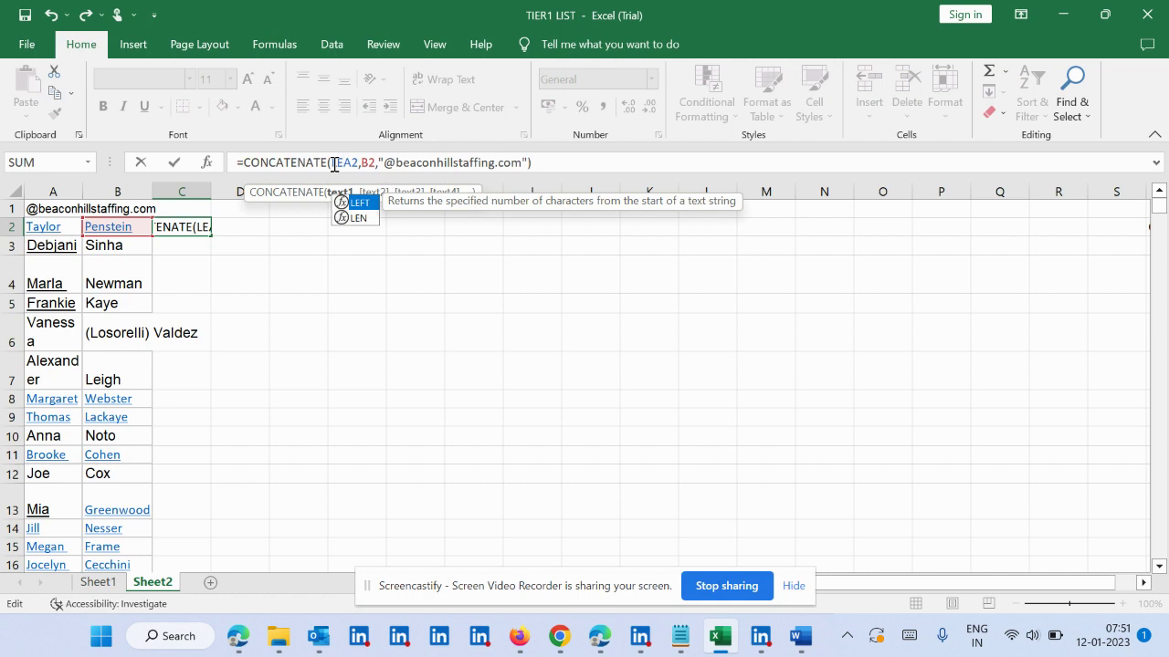
{"action": "type", "text": "FT("}
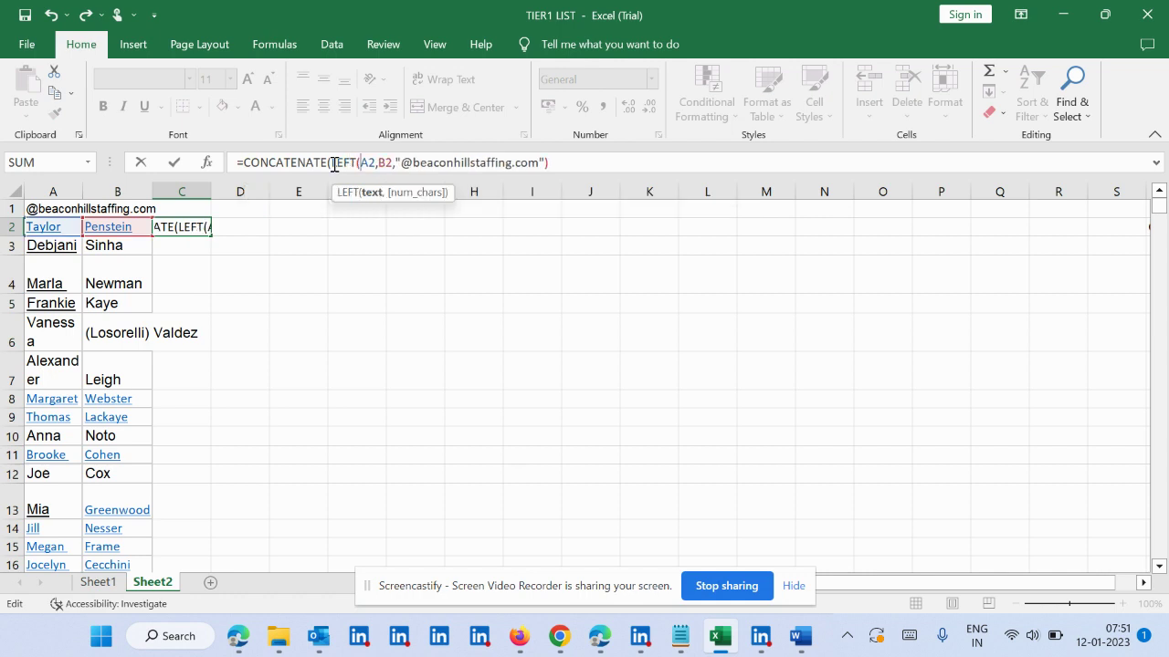
{"action": "key", "text": "Right"}
{"action": "key", "text": "Right"}
{"action": "type", "text": ",1)"}
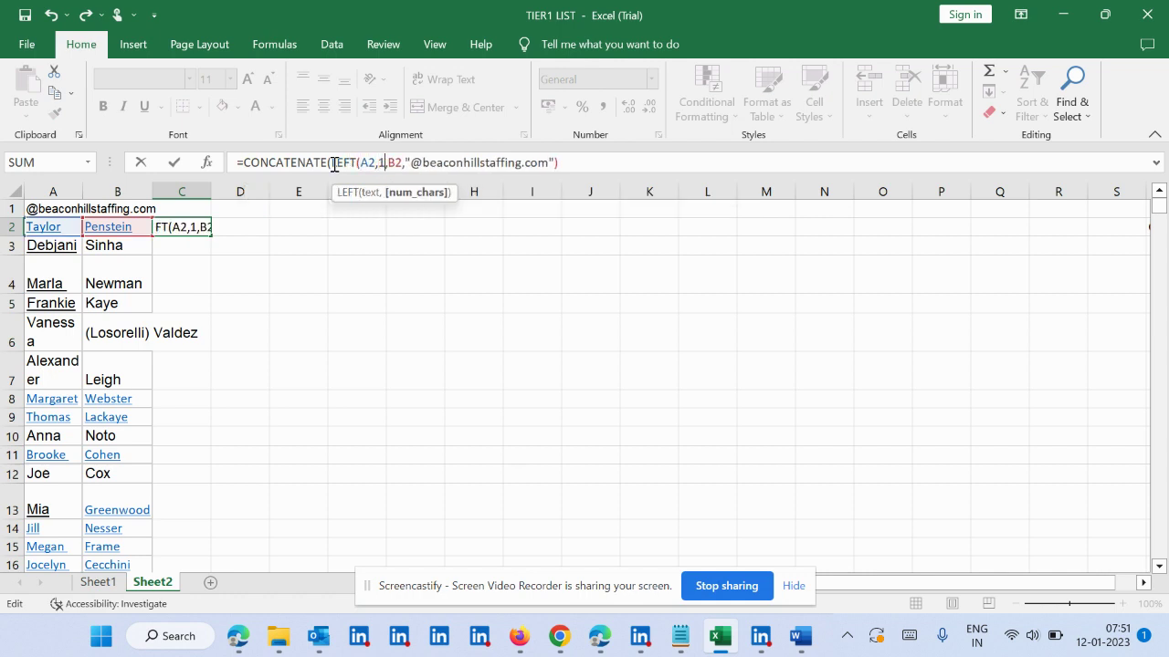
{"action": "key", "text": "Return"}
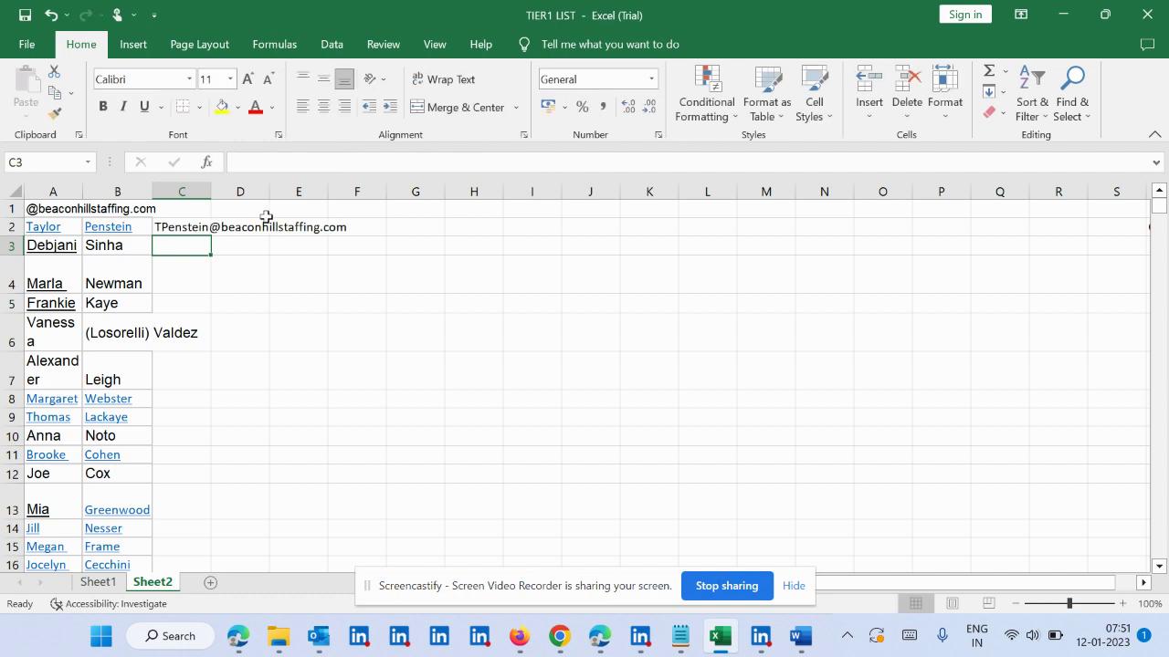
{"action": "left_click", "coordinate": [178, 225]}
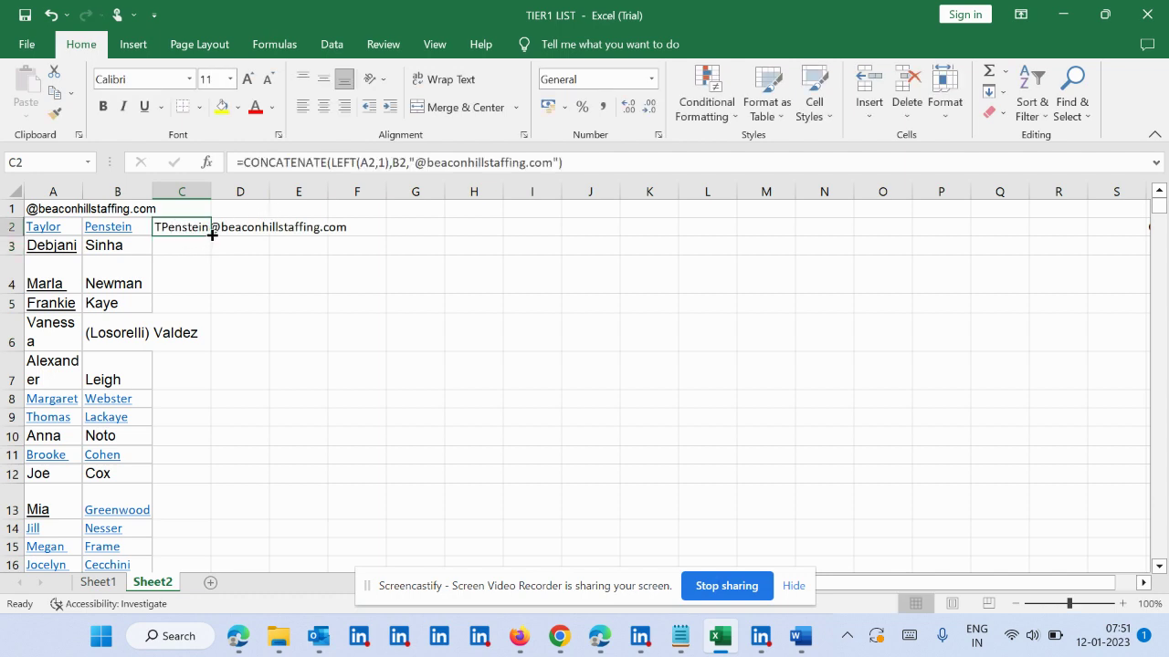
{"action": "left_click_drag", "start_coordinate": [212, 235], "coordinate": [208, 517]}
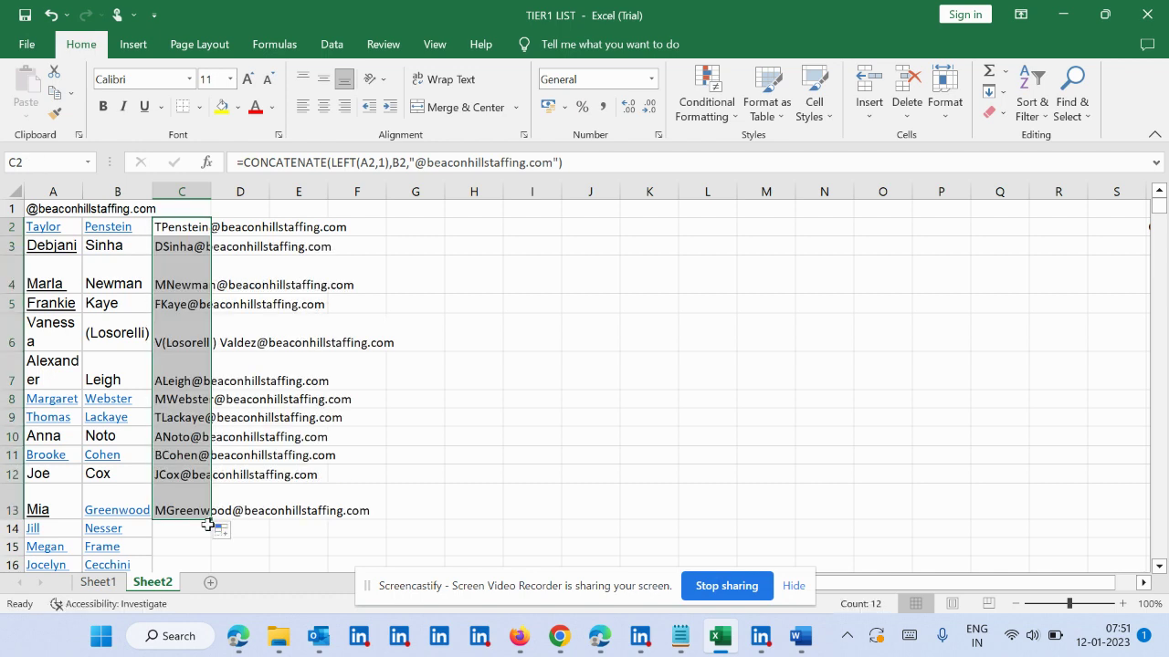
Step: Copy the generated e-mail address from cell C4 and search the LinkedIn posts for it in Chrome
{"action": "left_click", "coordinate": [171, 269]}
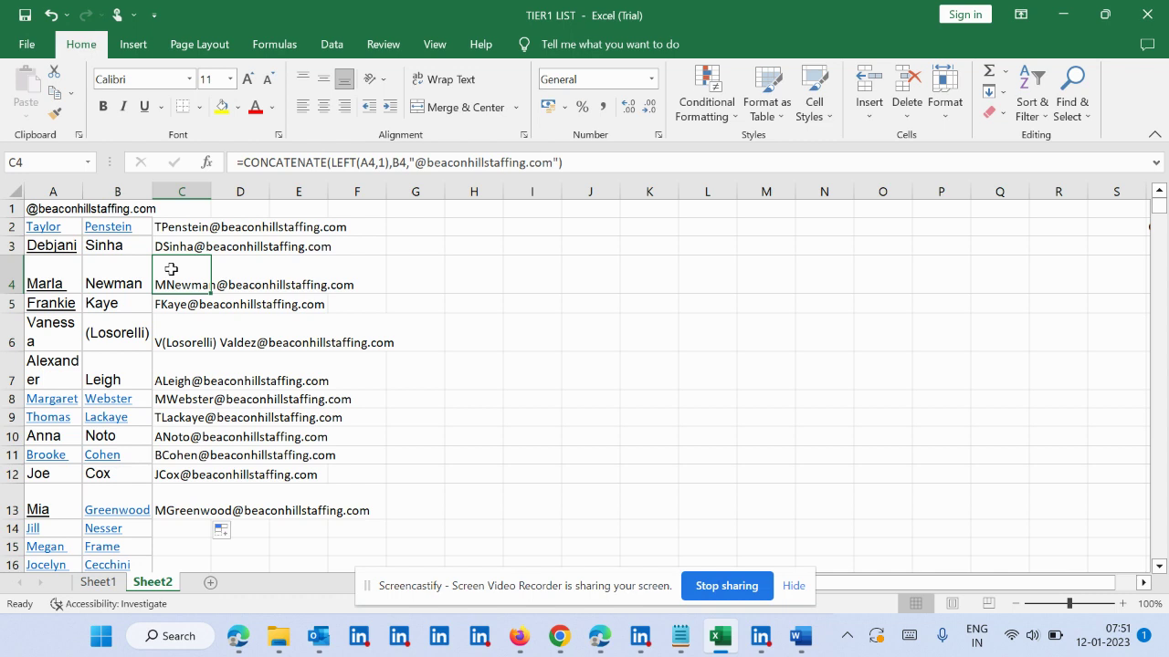
{"action": "key", "text": "ctrl+c"}
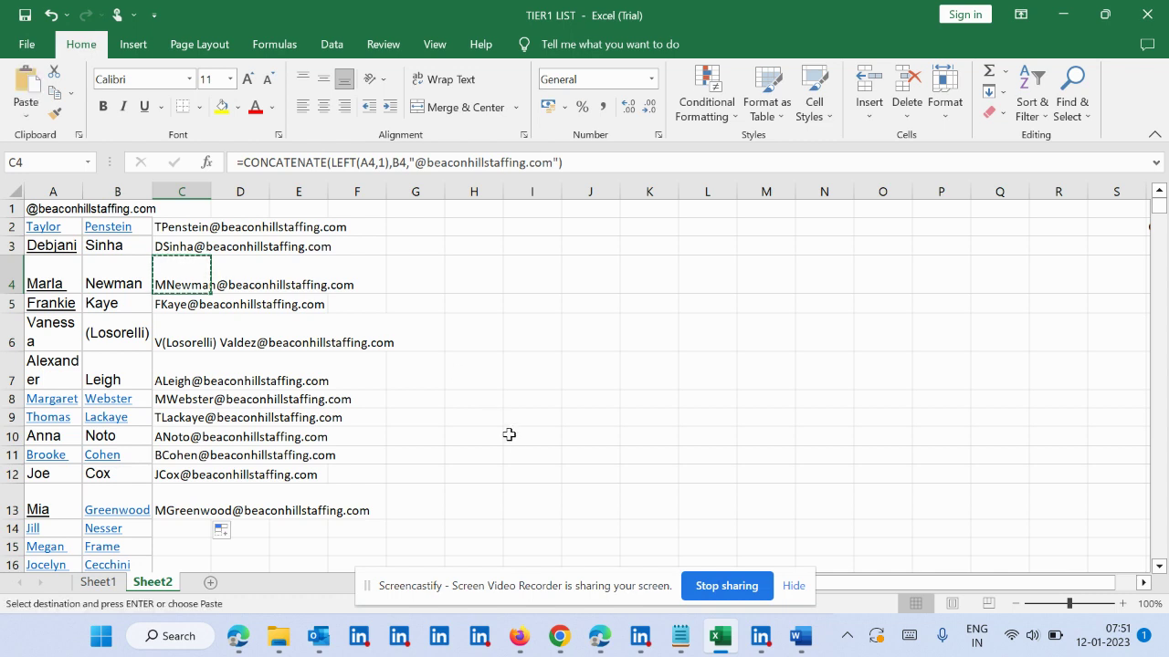
{"action": "left_click", "coordinate": [486, 561]}
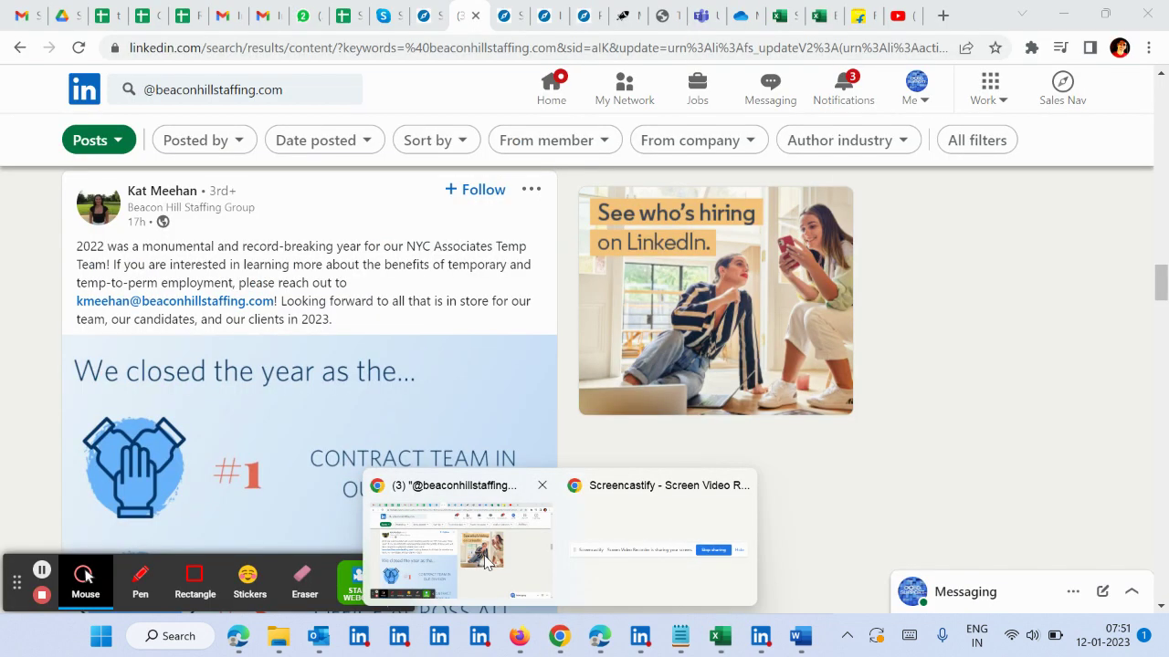
{"action": "left_click", "coordinate": [217, 90]}
{"action": "key", "text": "ctrl+v"}
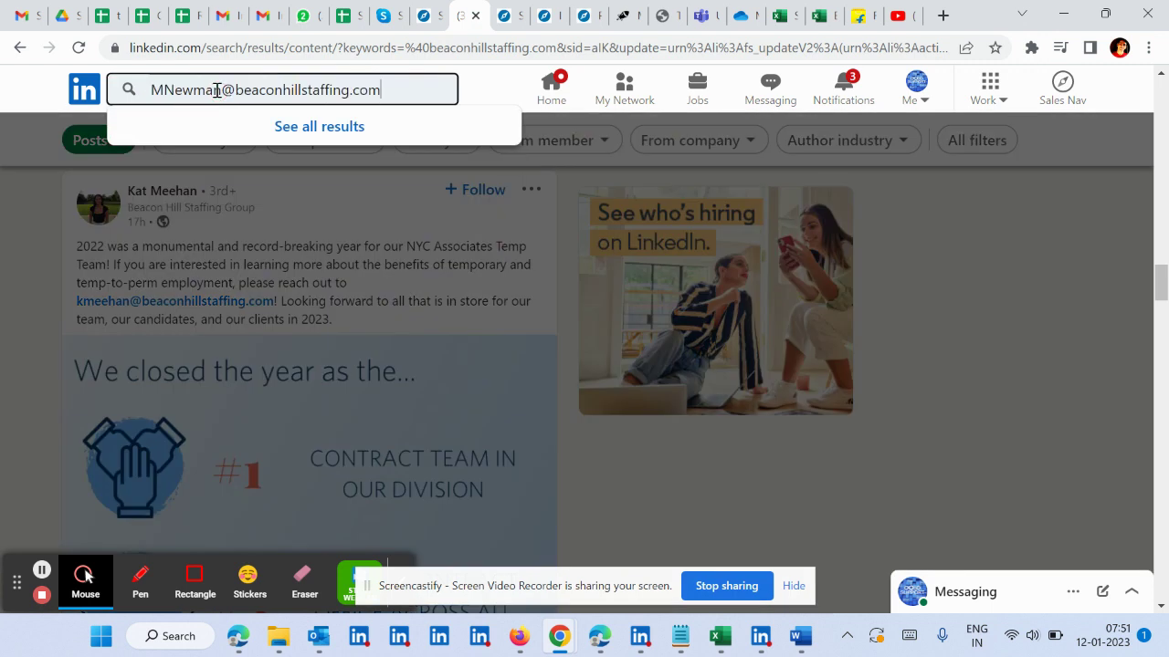
{"action": "key", "text": "Return"}
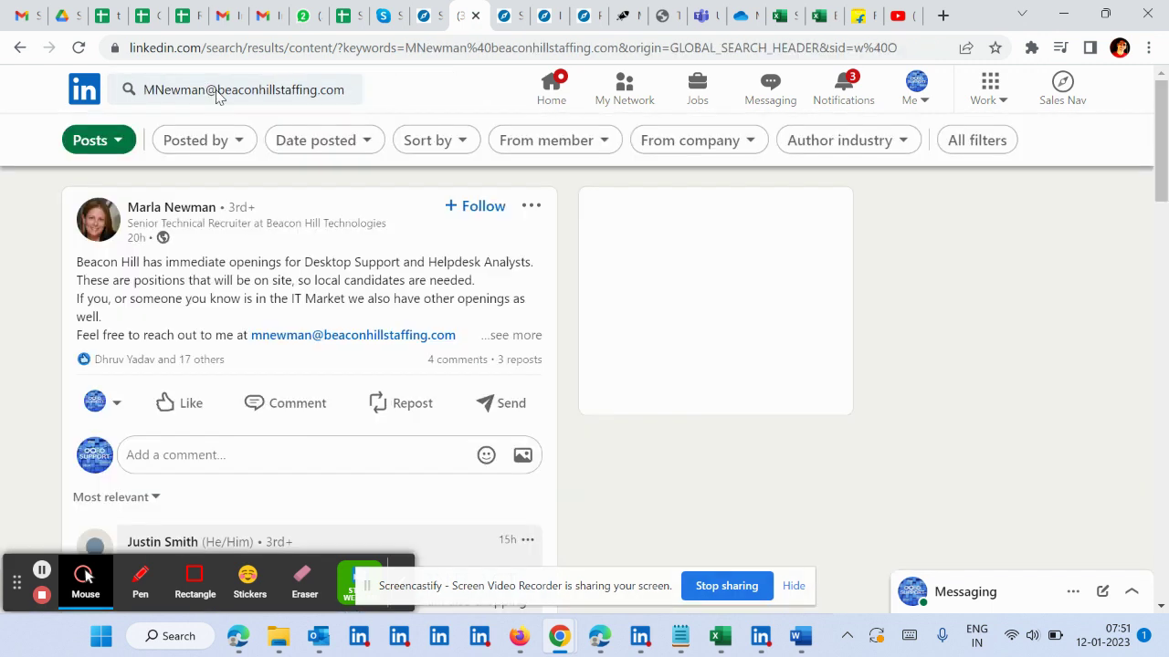
Step: Expand the post about Desktop Support and Helpdesk Analyst openings to read its full text
{"action": "left_click", "coordinate": [518, 335]}
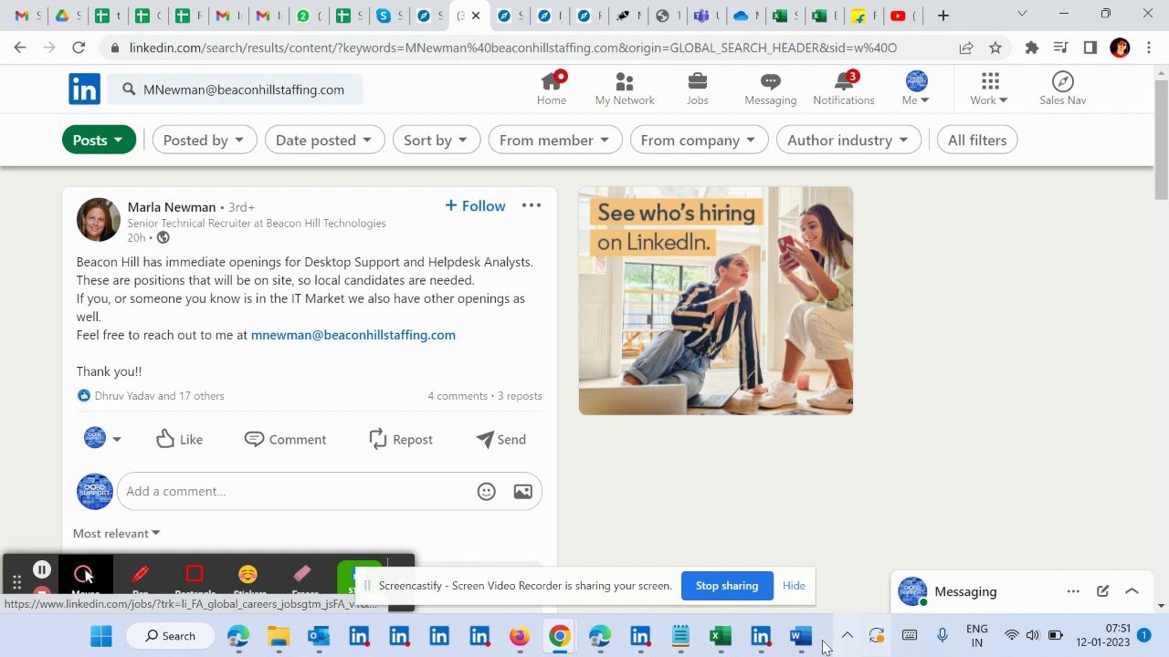
Step: Copy the generated e-mail address from cell C7 of the TIER1 LIST workbook in Excel and search the LinkedIn posts for it in Chrome
{"action": "mouse_move", "coordinate": [719, 636]}
{"action": "left_click", "coordinate": [721, 557]}
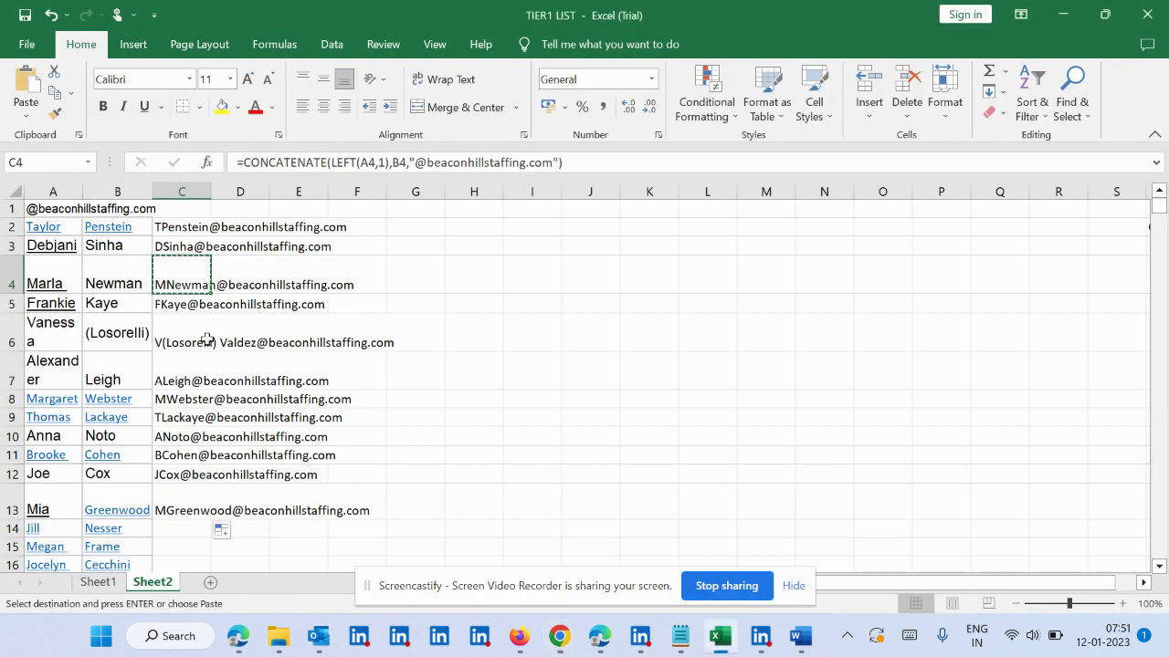
{"action": "left_click", "coordinate": [176, 383]}
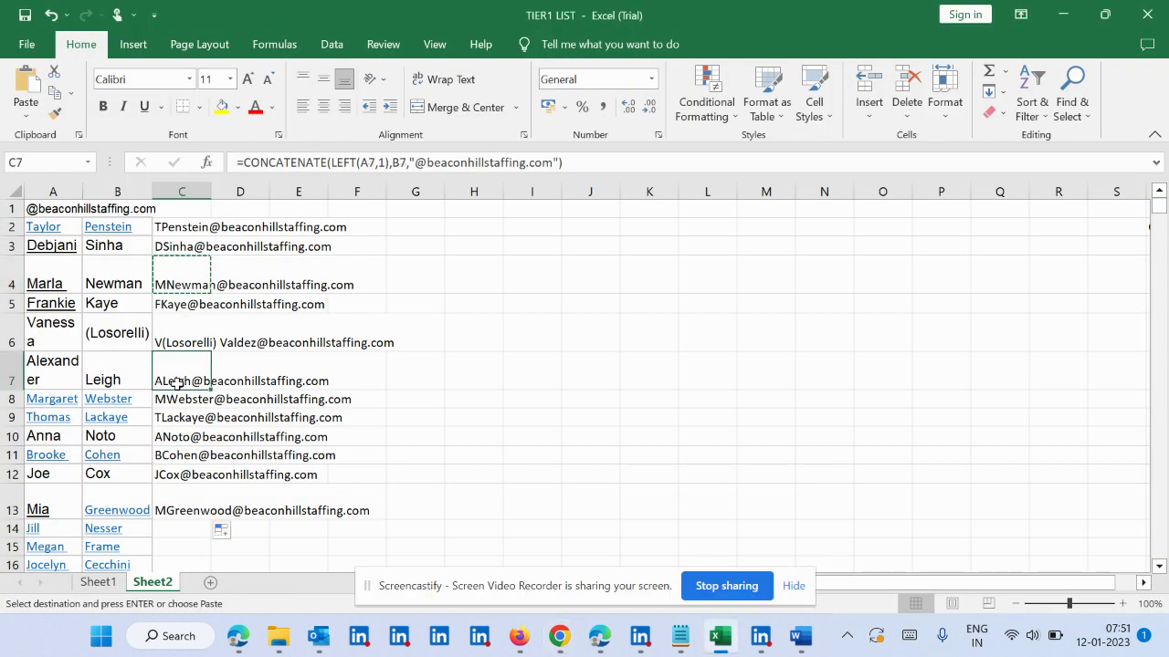
{"action": "key", "text": "ctrl+c"}
{"action": "mouse_move", "coordinate": [562, 644]}
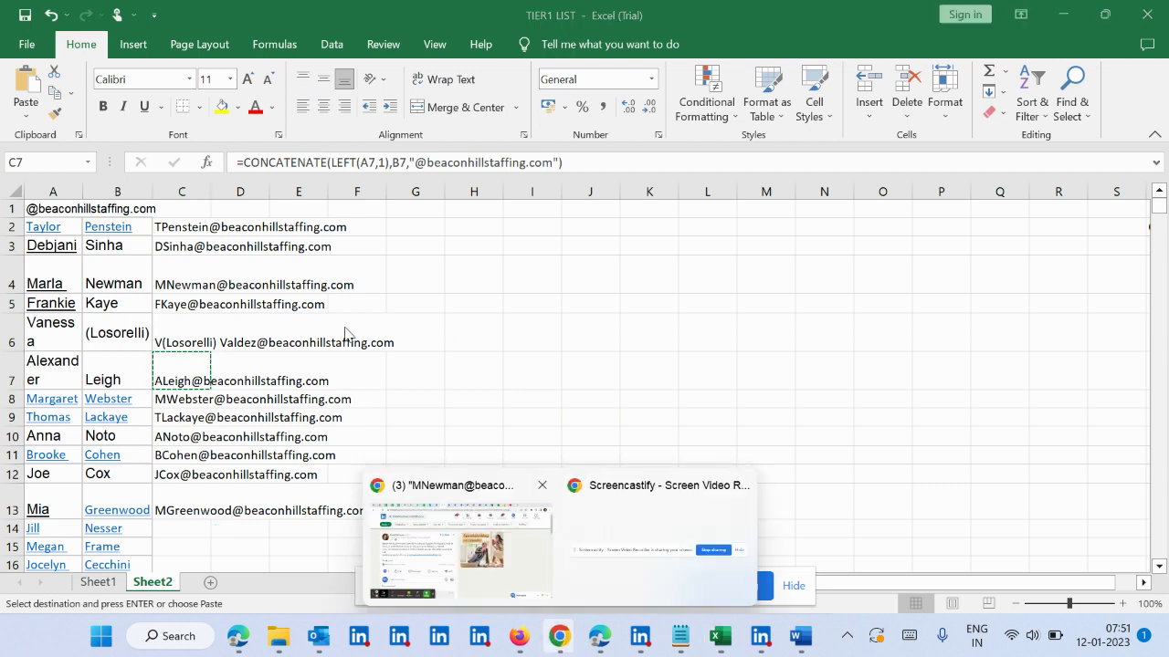
{"action": "left_click", "coordinate": [478, 504]}
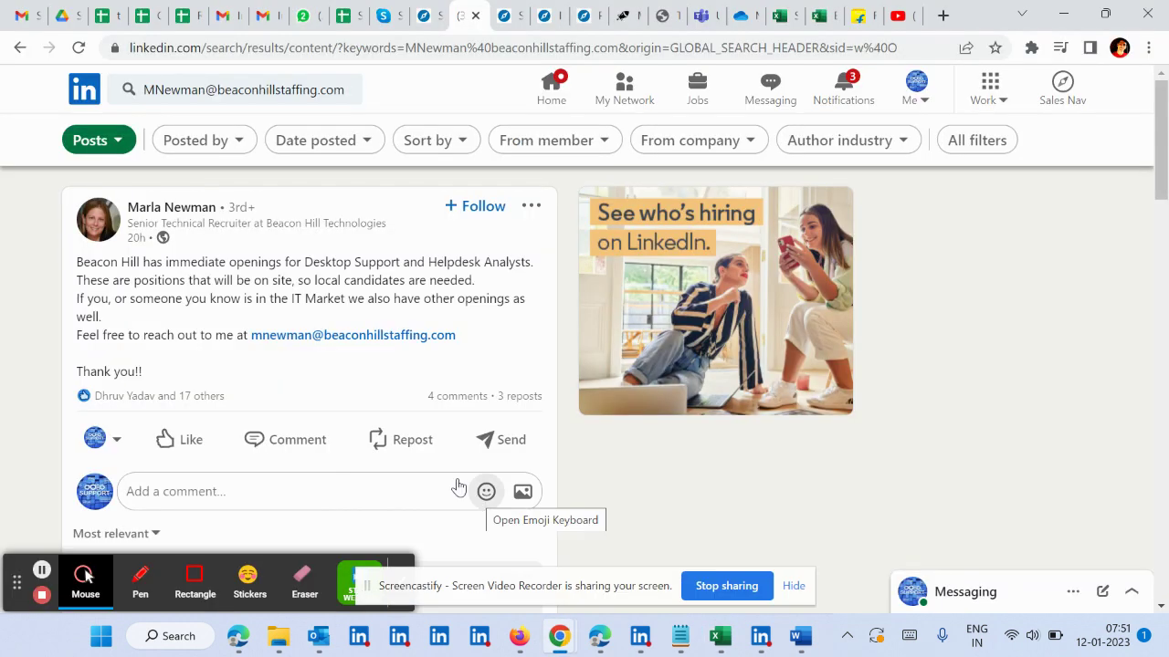
{"action": "left_click", "coordinate": [217, 95]}
{"action": "key", "text": "ctrl+a"}
{"action": "key", "text": "ctrl+v"}
{"action": "key", "text": "Return"}
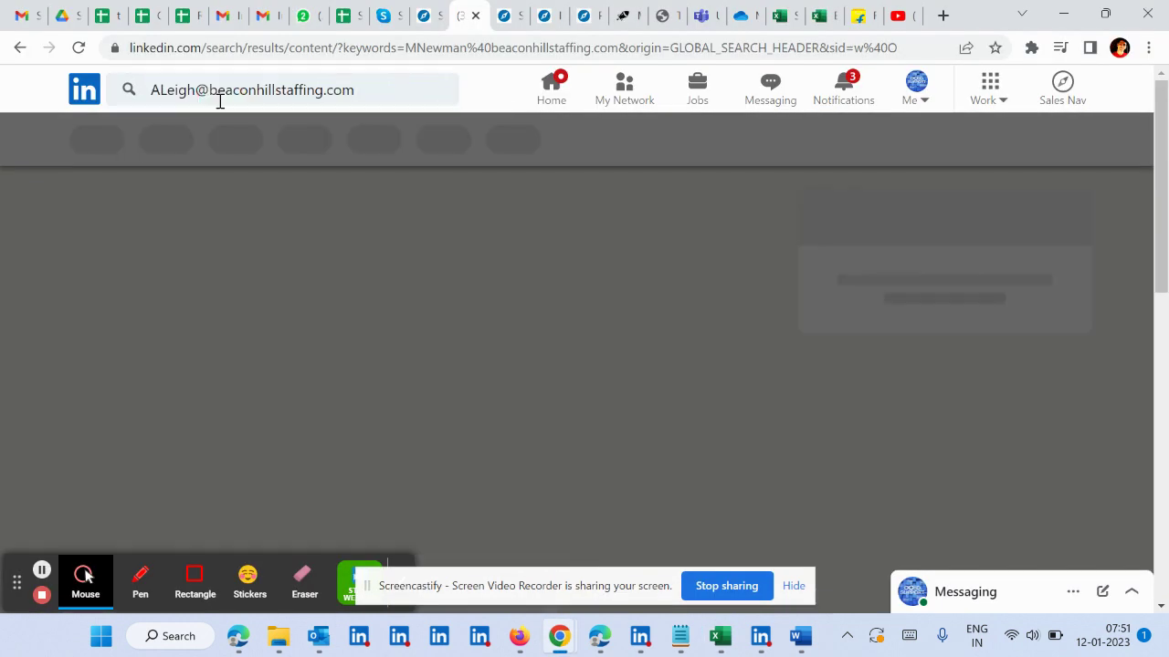
Step: Copy the generated e-mail address from cell C11 in Excel and search the LinkedIn posts for it in Chrome
{"action": "mouse_move", "coordinate": [727, 639]}
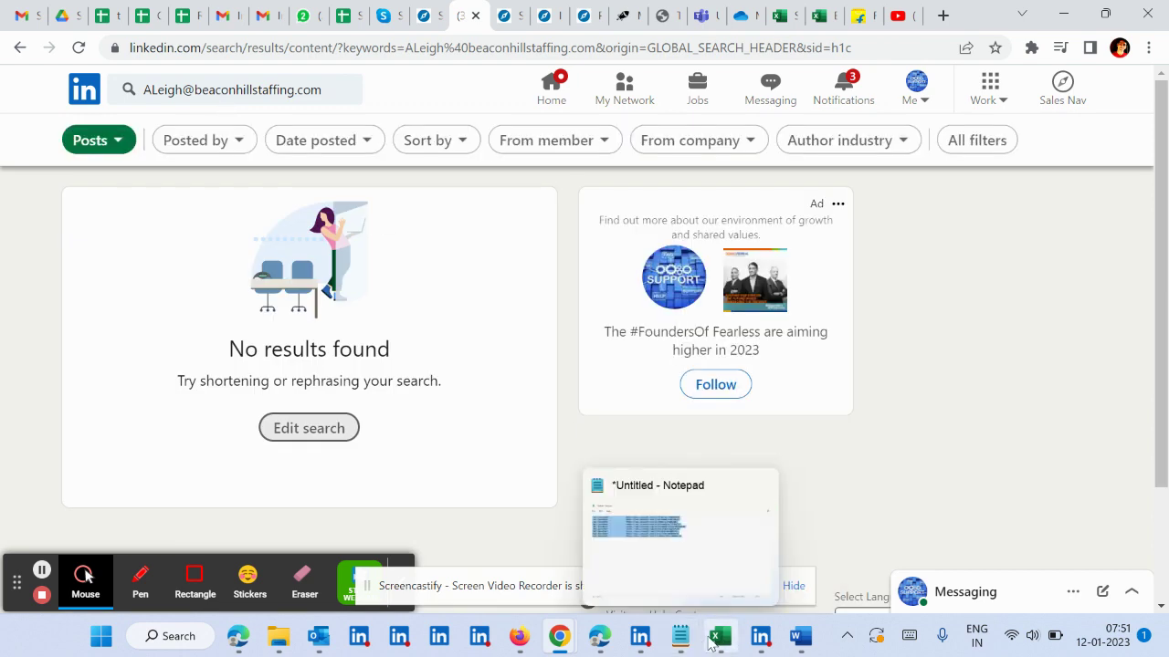
{"action": "left_click", "coordinate": [723, 584]}
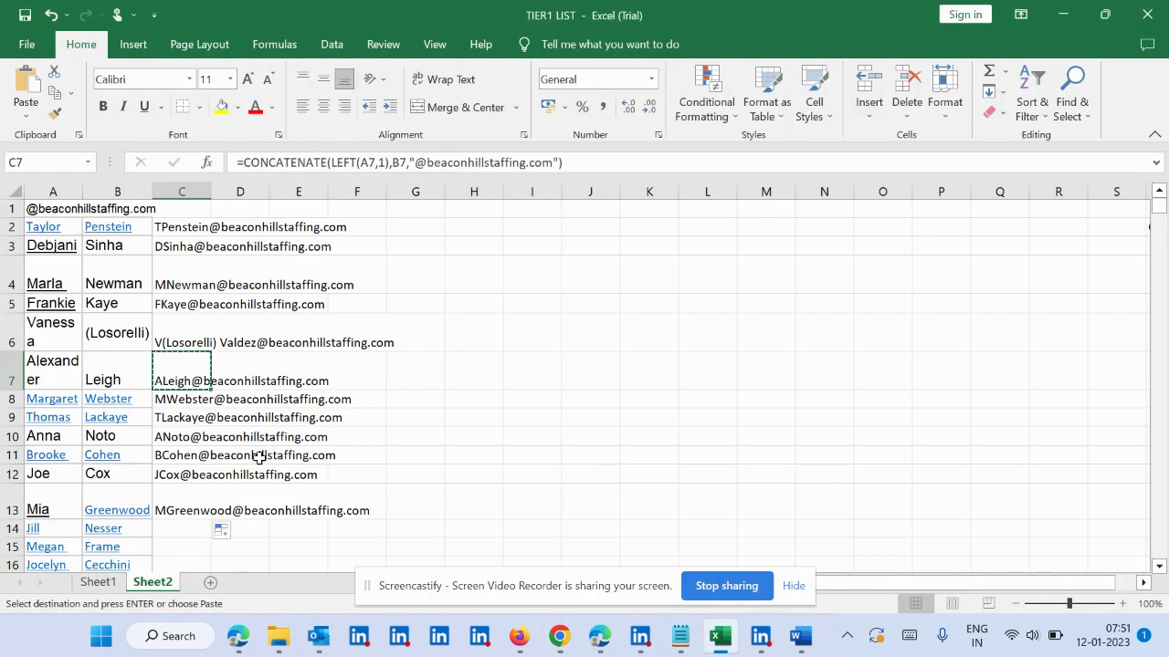
{"action": "left_click", "coordinate": [173, 473]}
{"action": "left_click", "coordinate": [176, 449]}
{"action": "key", "text": "ctrl+c"}
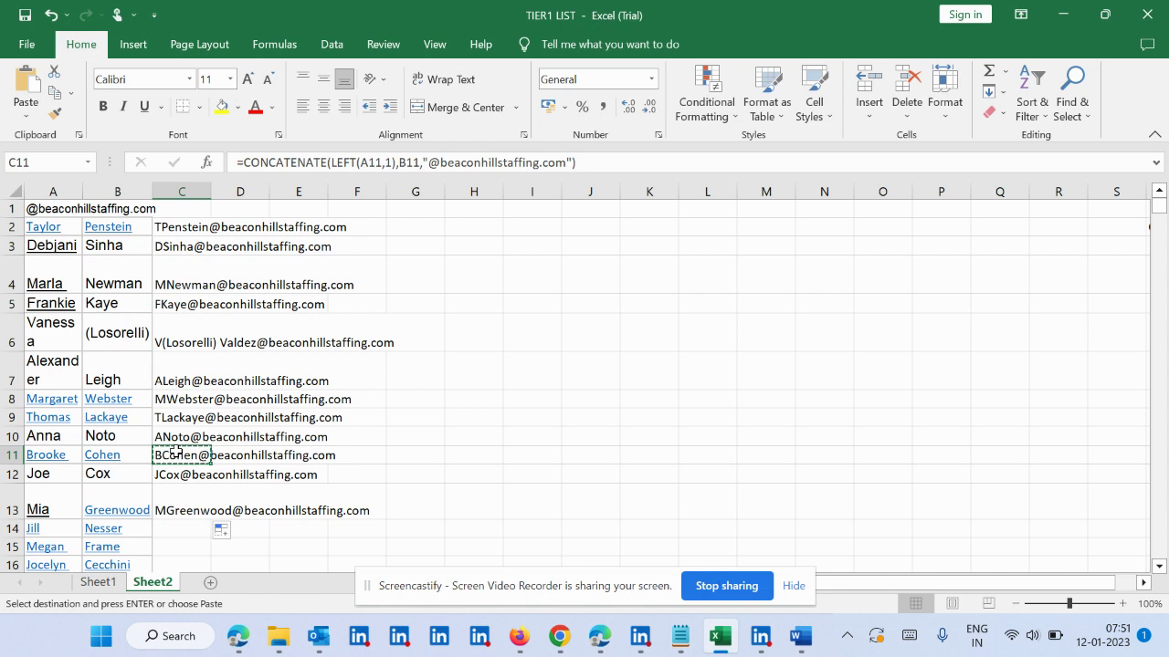
{"action": "mouse_move", "coordinate": [559, 636]}
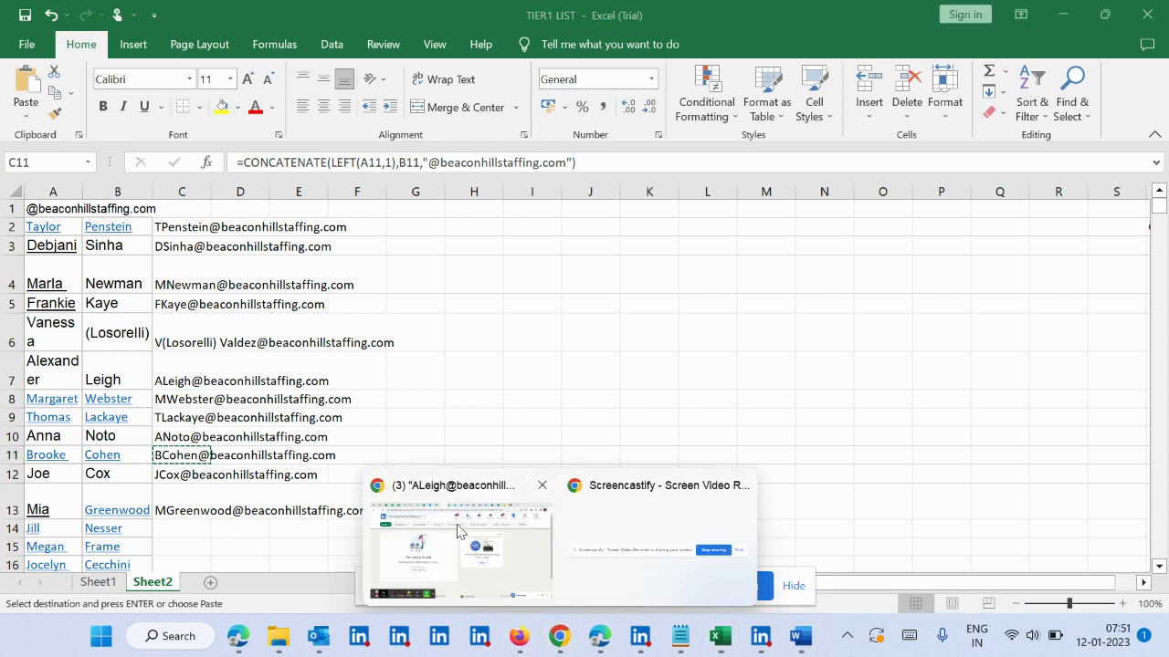
{"action": "left_click", "coordinate": [501, 596]}
{"action": "double_click", "coordinate": [189, 92]}
{"action": "key", "text": "ctrl+v"}
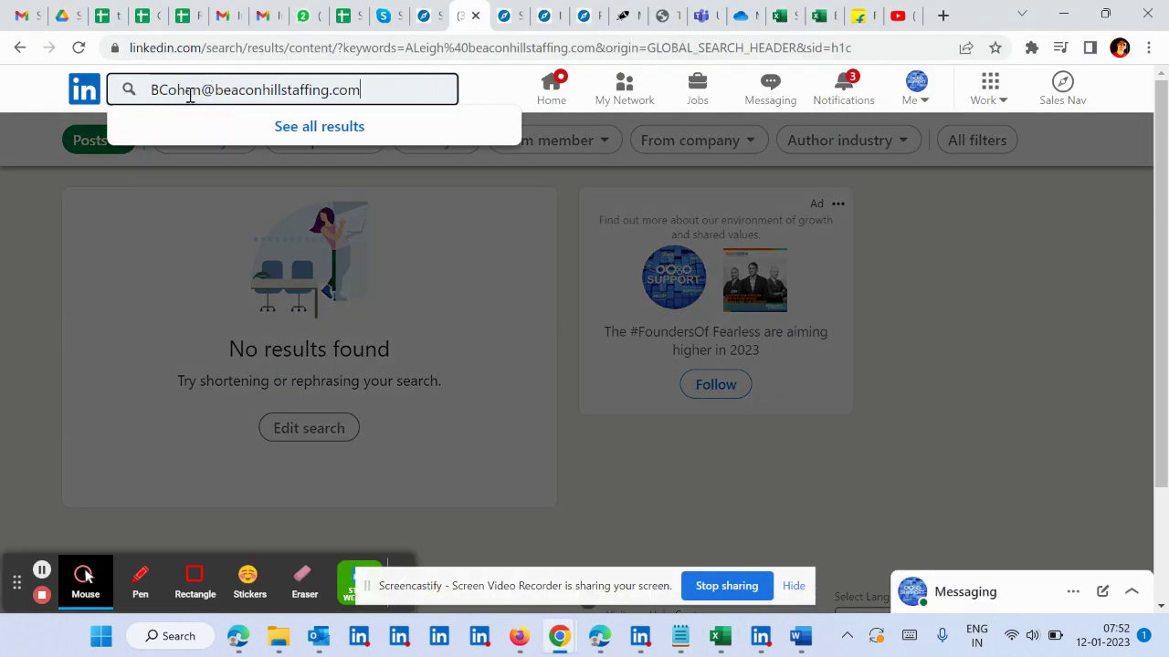
{"action": "key", "text": "Return"}
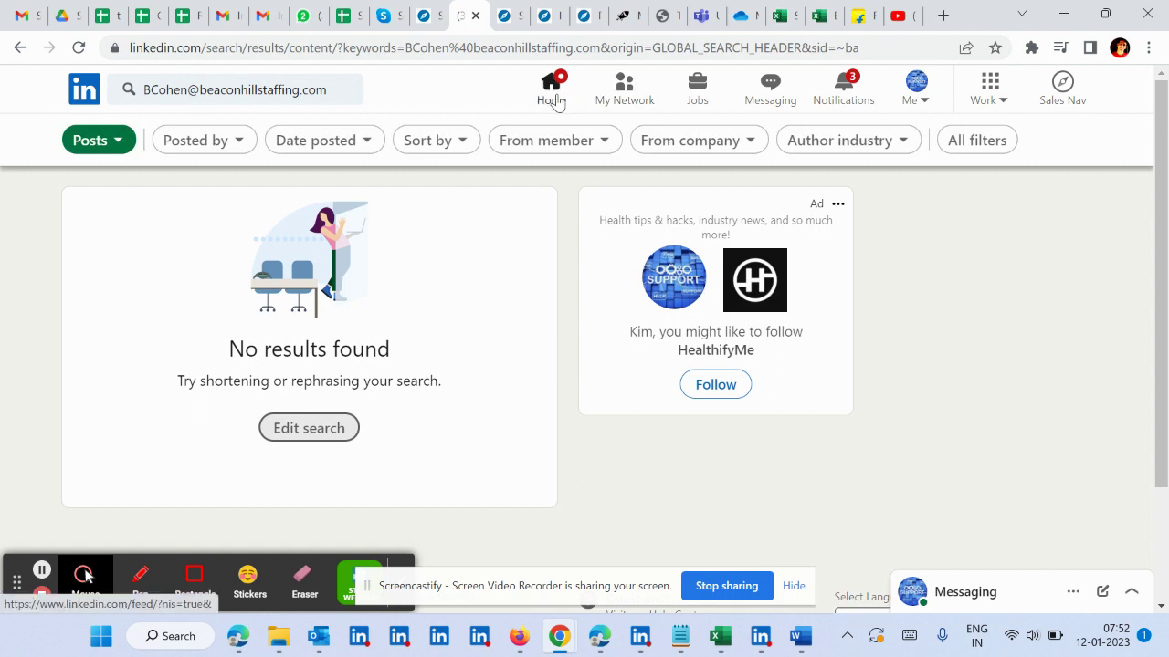
Step: Leave the post search and open the LinkedIn home feed
{"action": "left_click", "coordinate": [551, 89]}
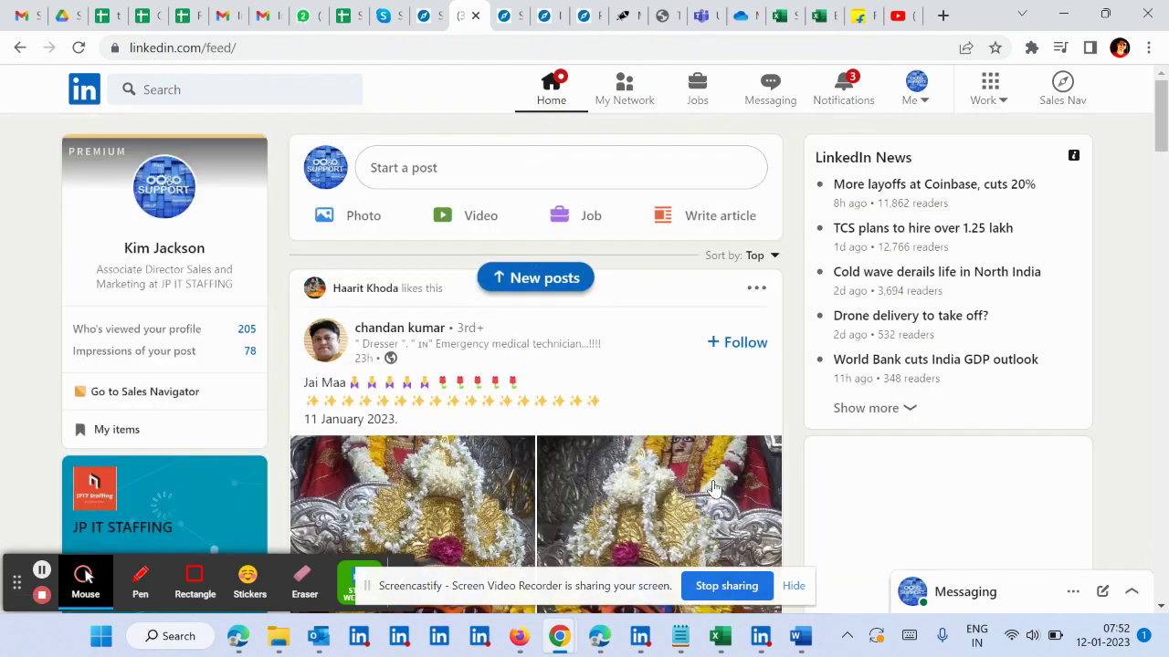